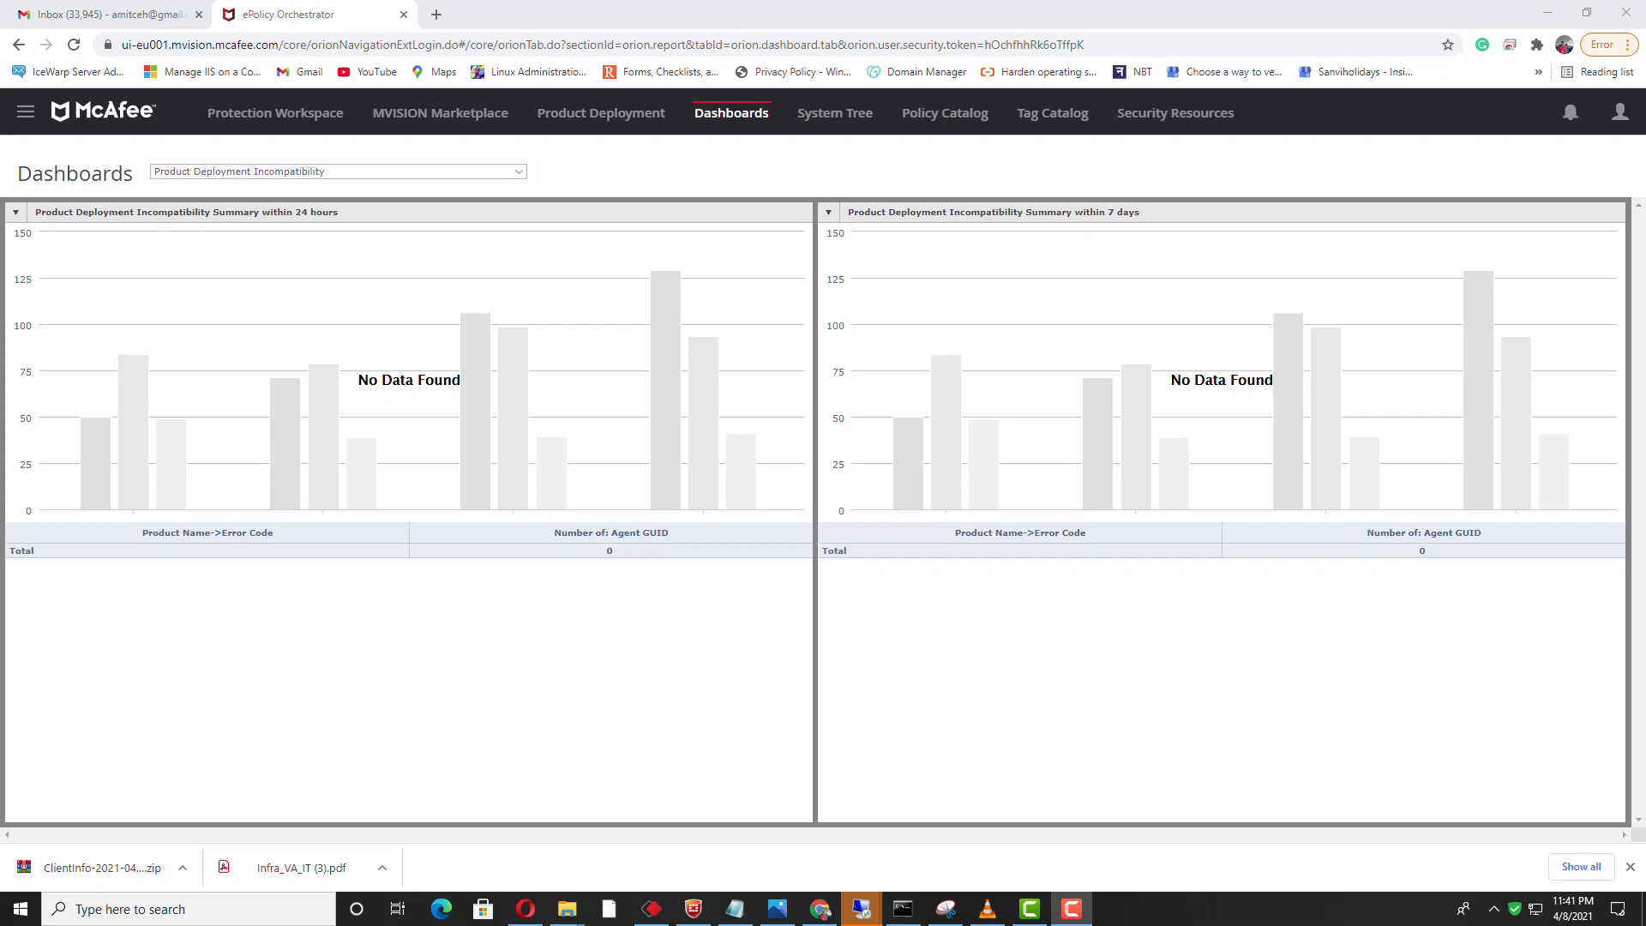
# Open the Classification page's definitions and browse the built-in advanced patterns.
pyautogui.click(26, 113)
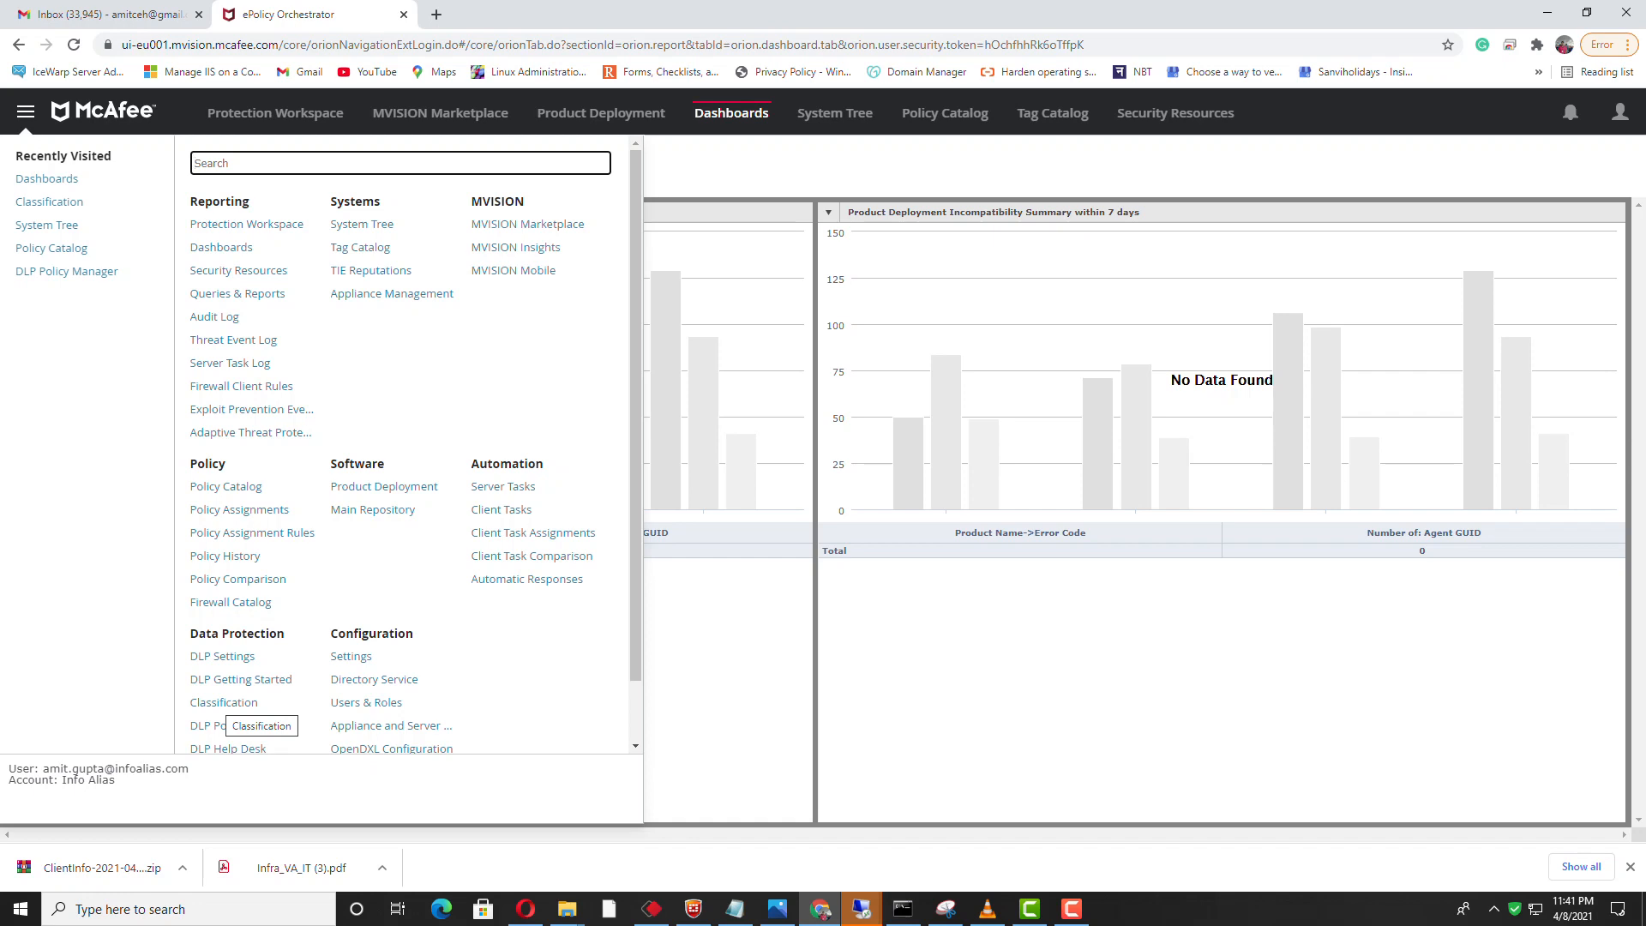
pyautogui.click(224, 703)
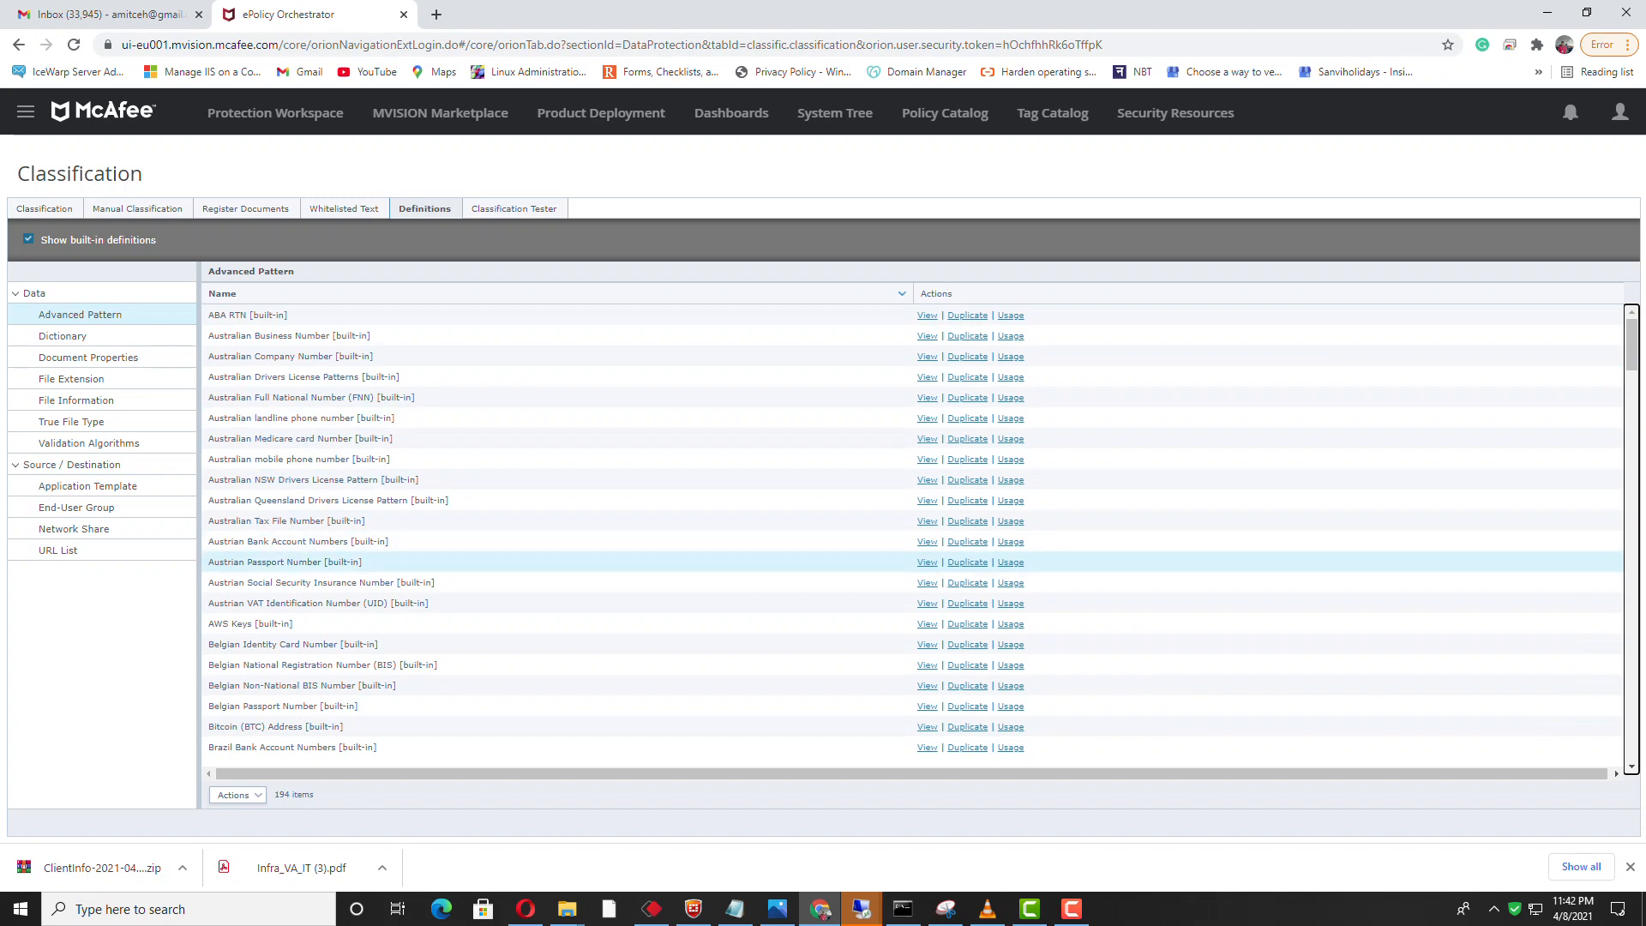
pyautogui.scroll(-3, 913, 562)
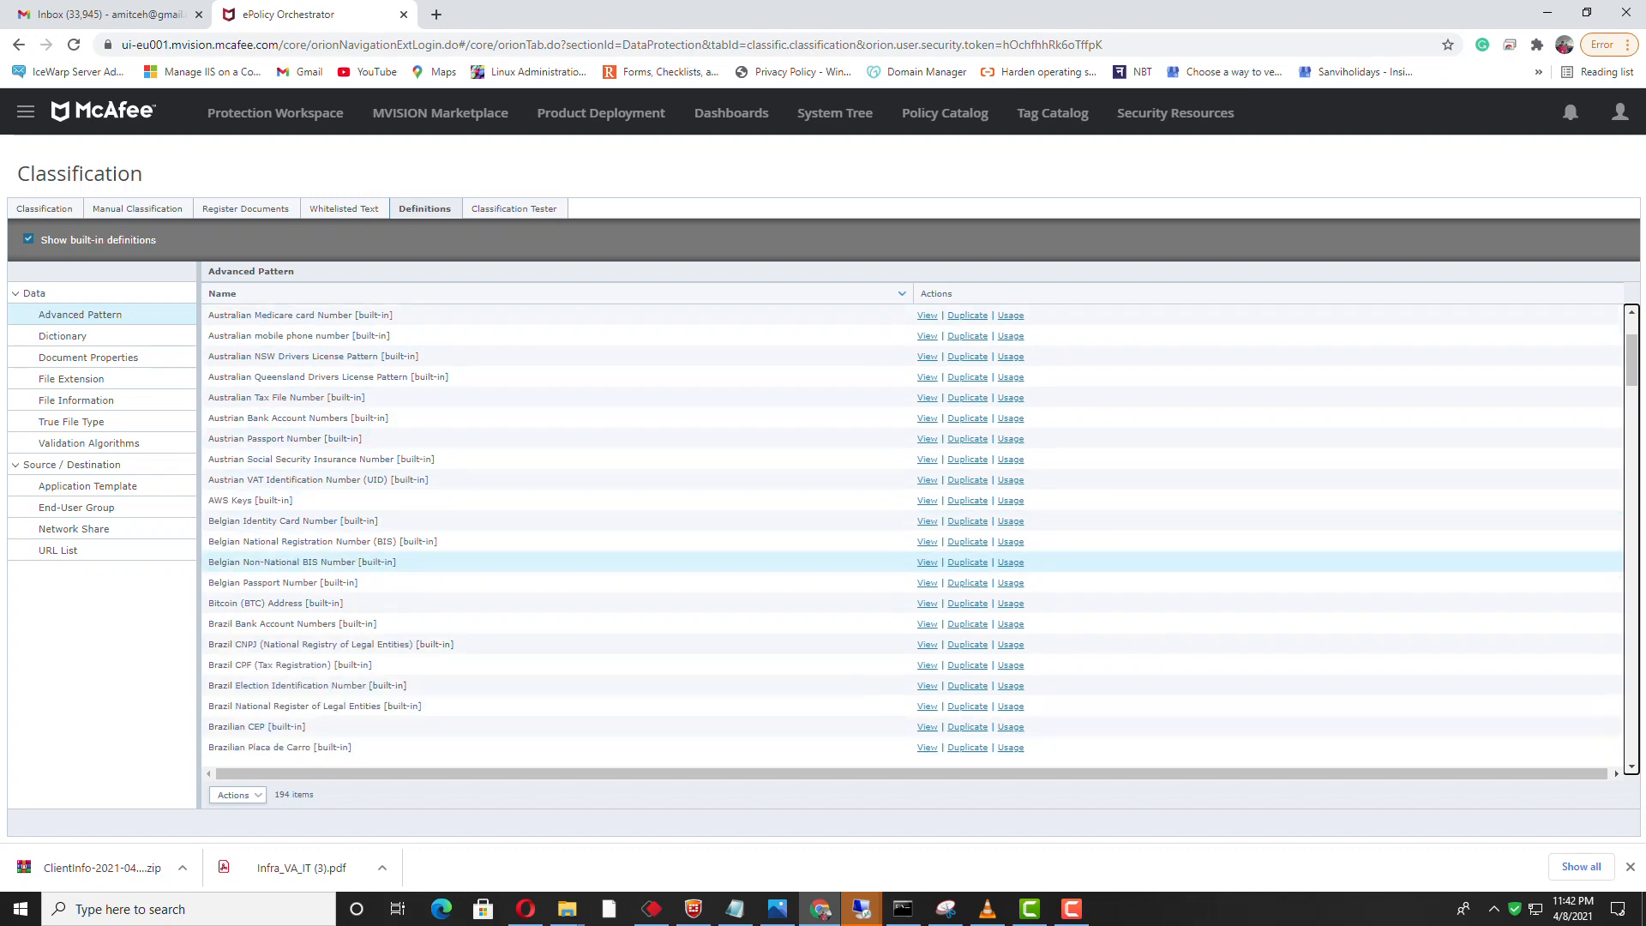
pyautogui.scroll(-3, 913, 583)
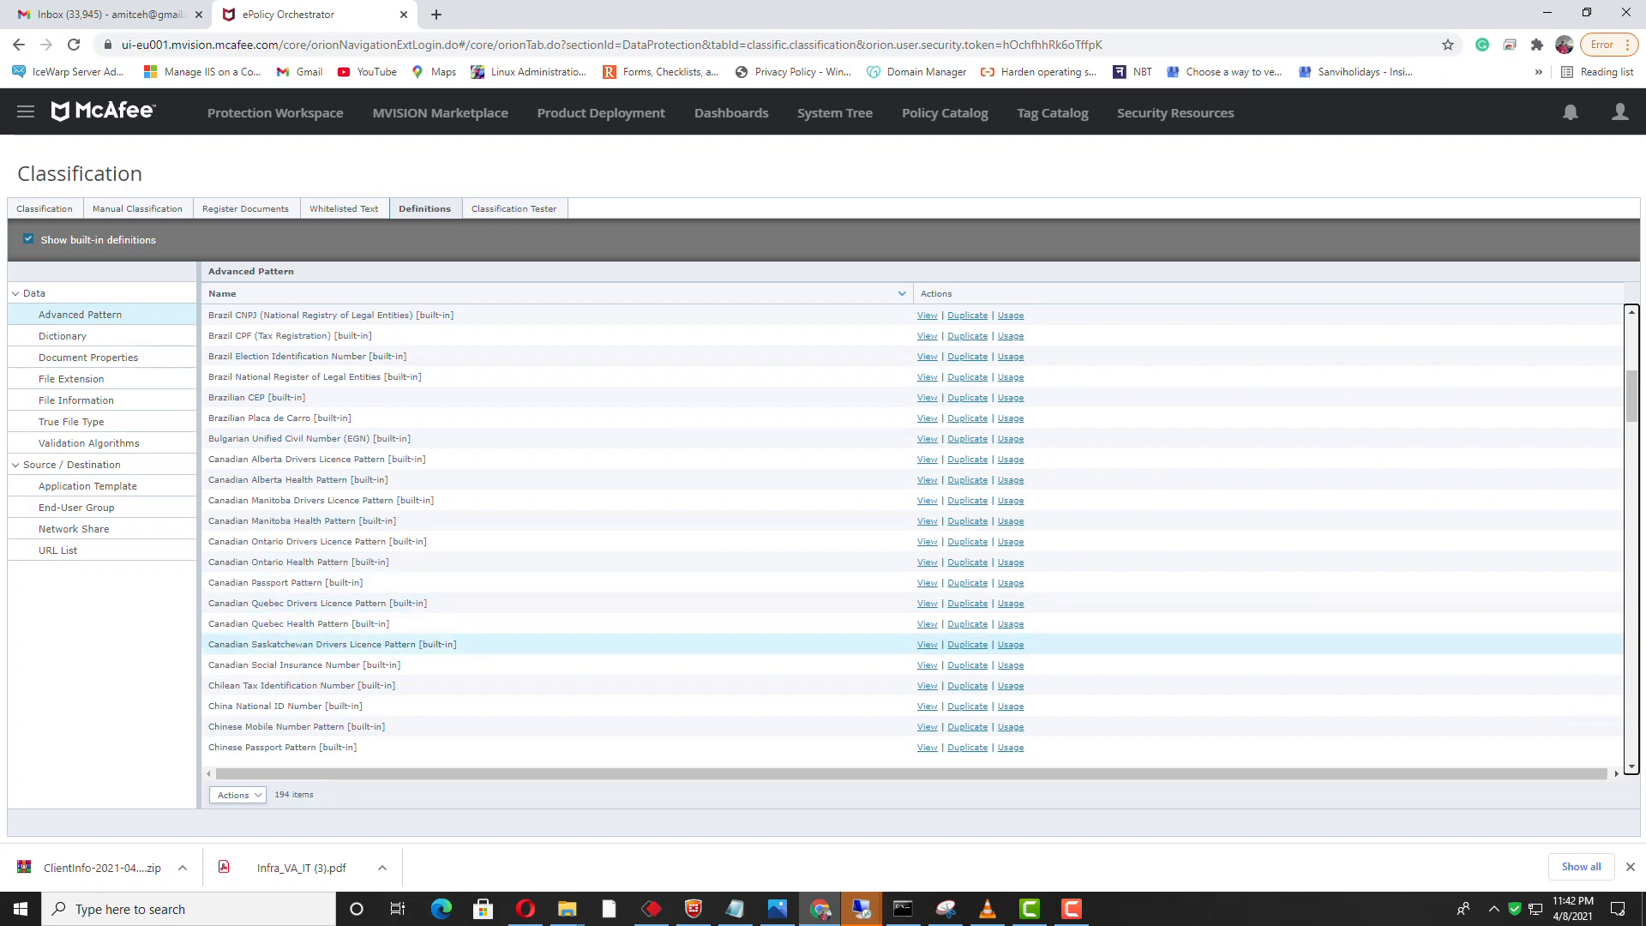
pyautogui.click(233, 795)
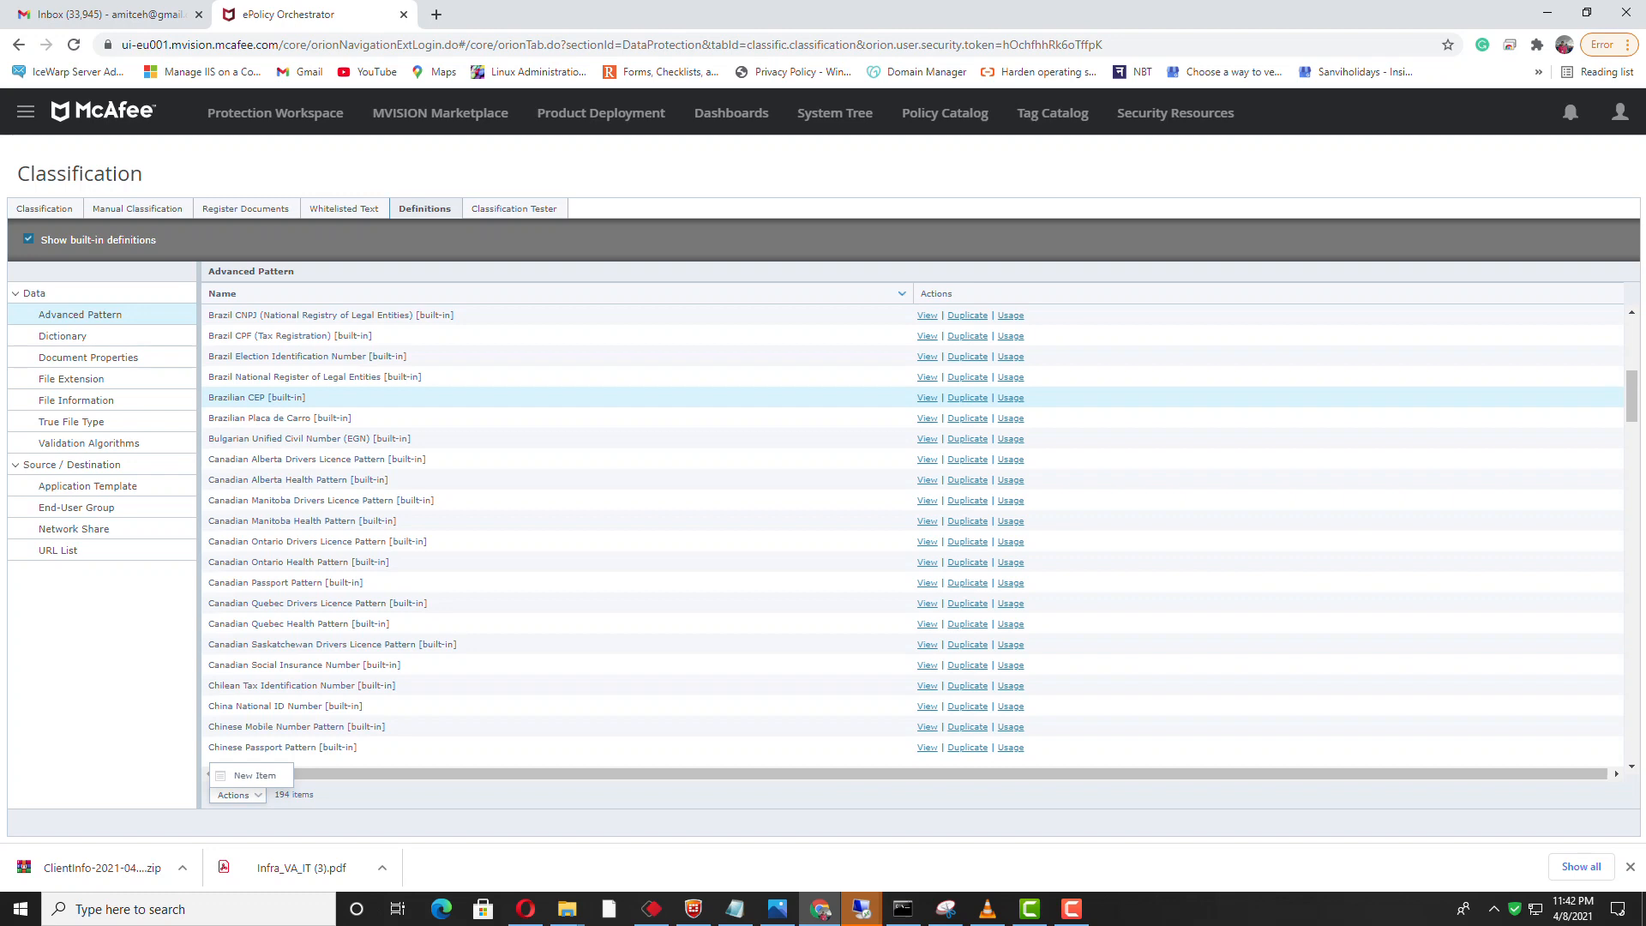
pyautogui.hotkey('ctrl', 'f')
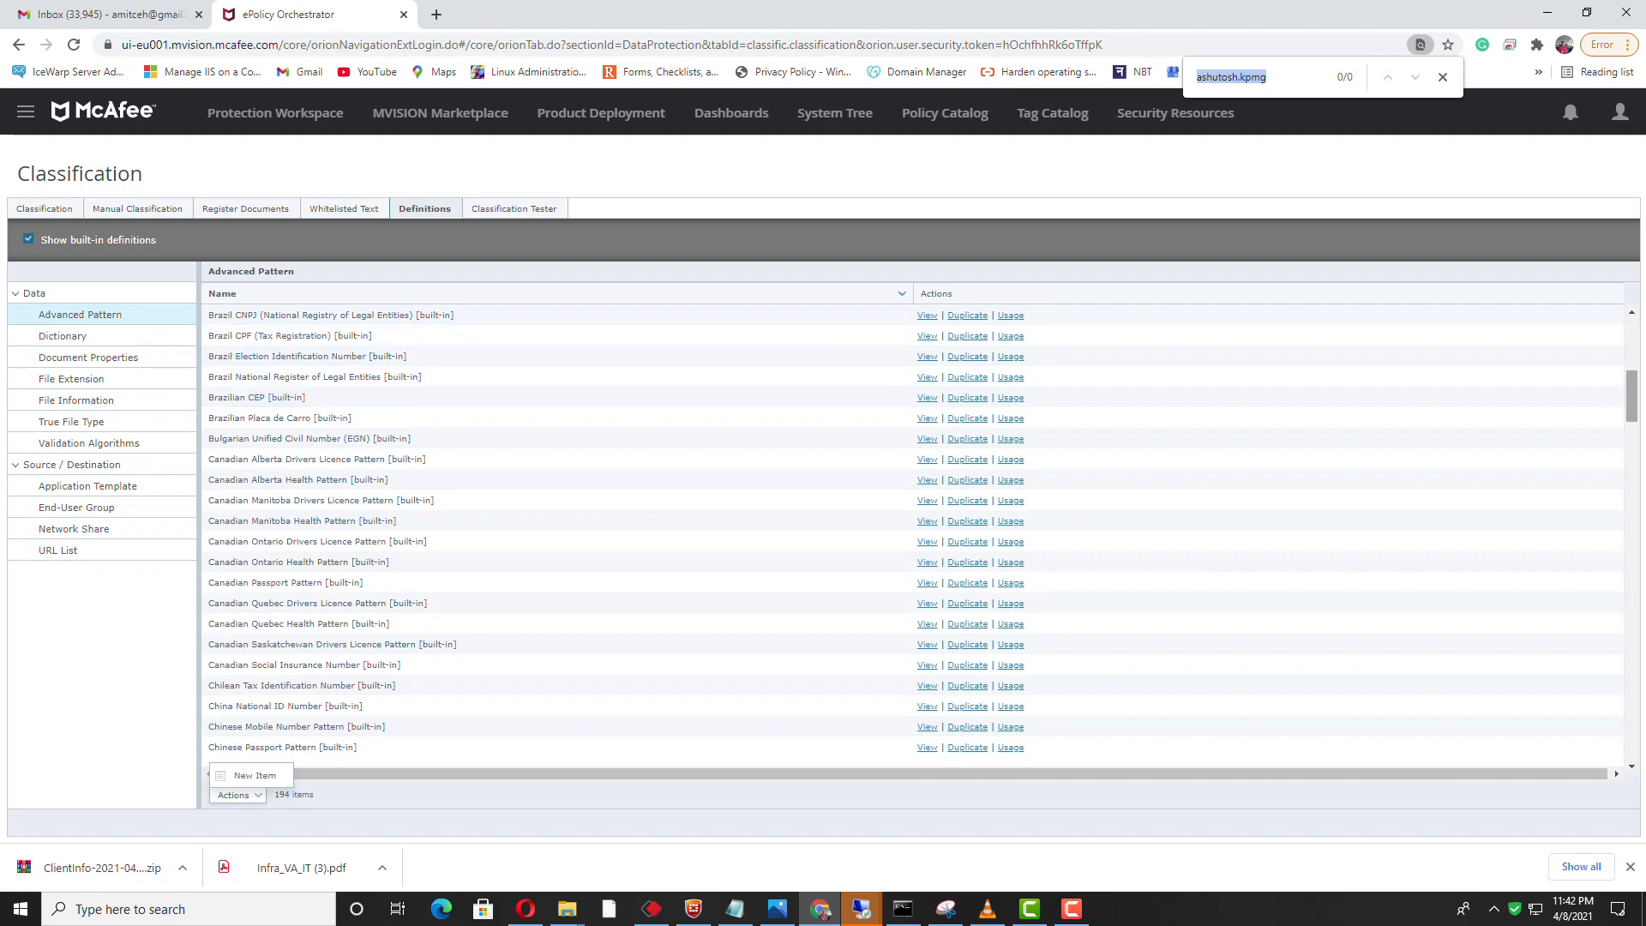
pyautogui.scroll(-3, 919, 532)
pyautogui.scroll(-3, 919, 532)
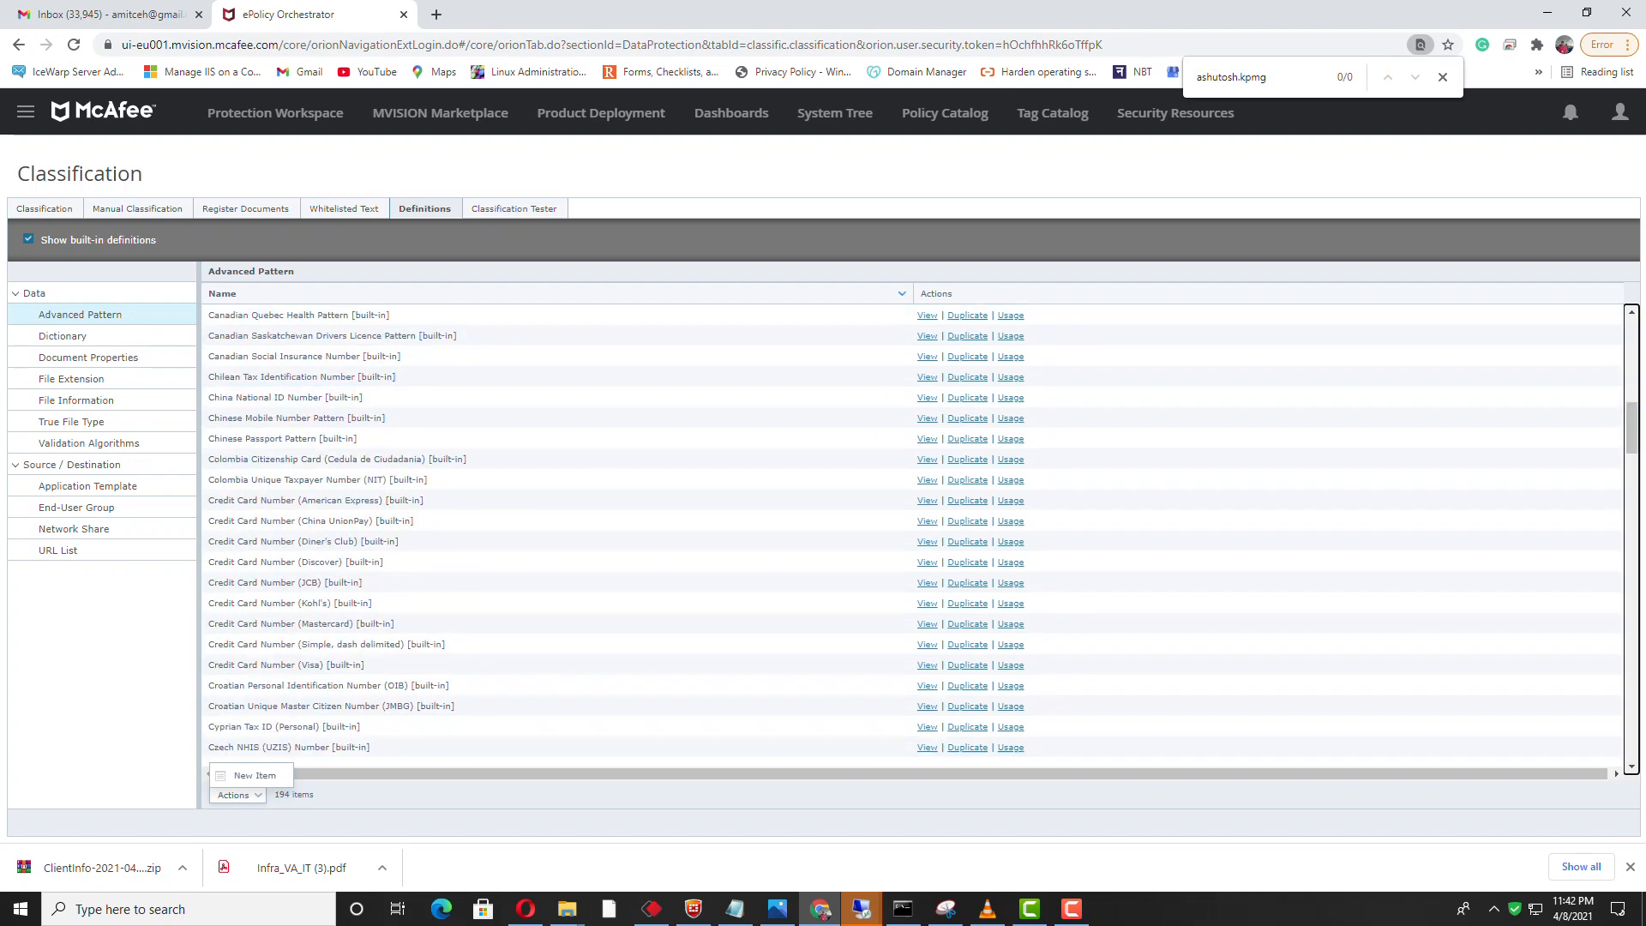
pyautogui.click(1443, 77)
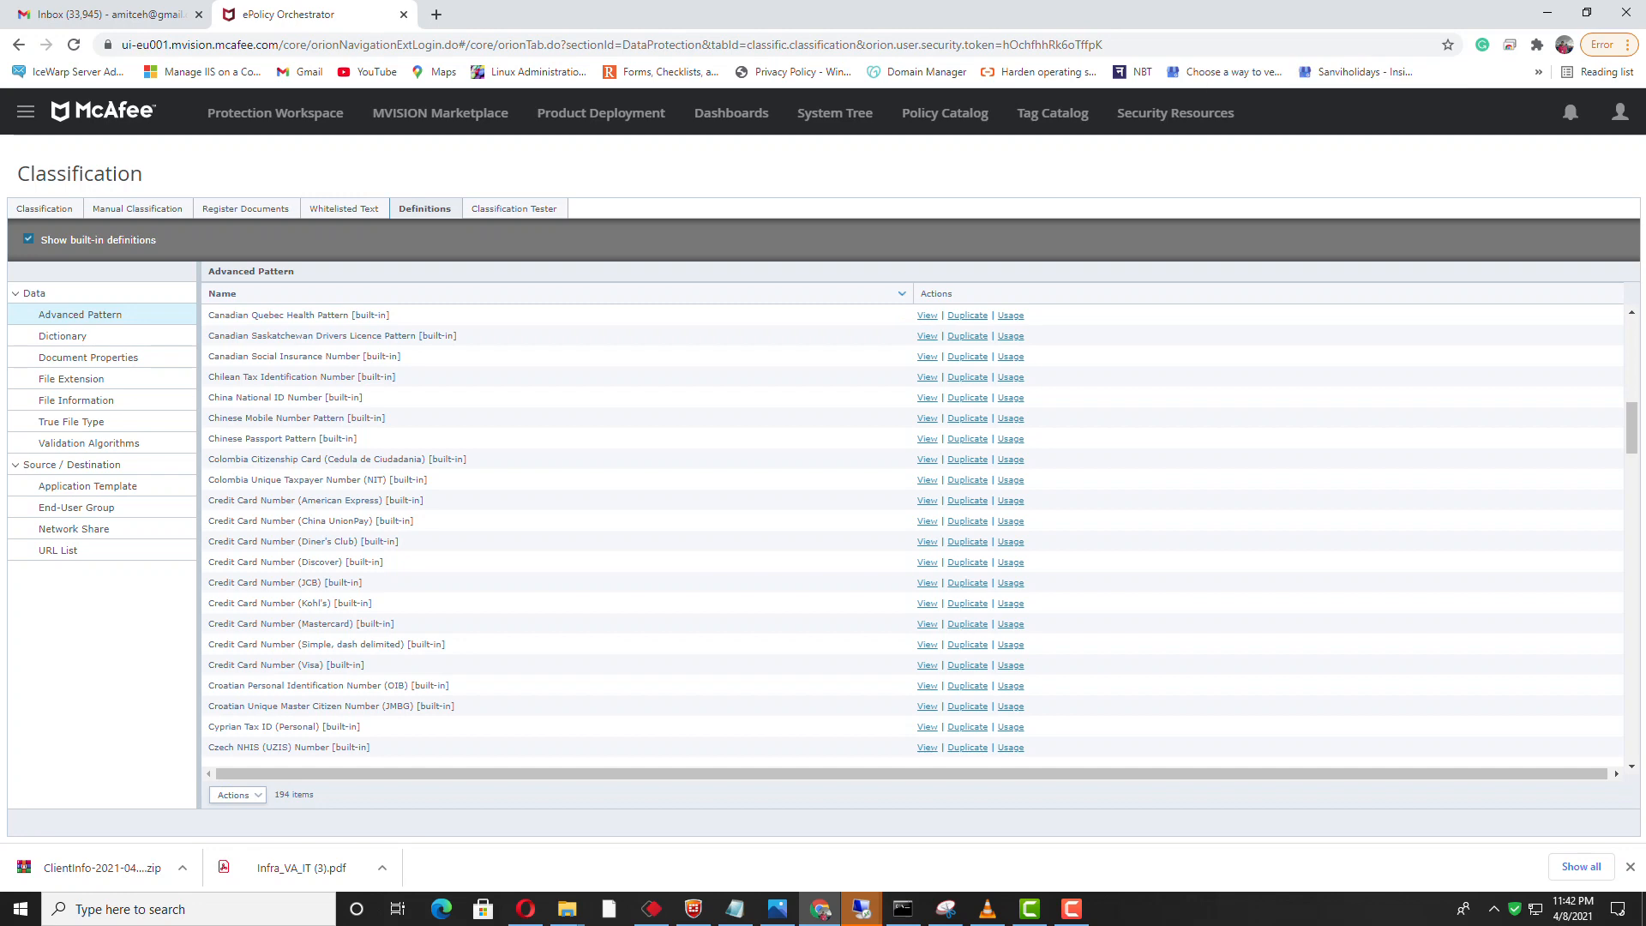
# Duplicate the built-in Indian Aadhaar Number advanced pattern.
pyautogui.scroll(-7, 919, 532)
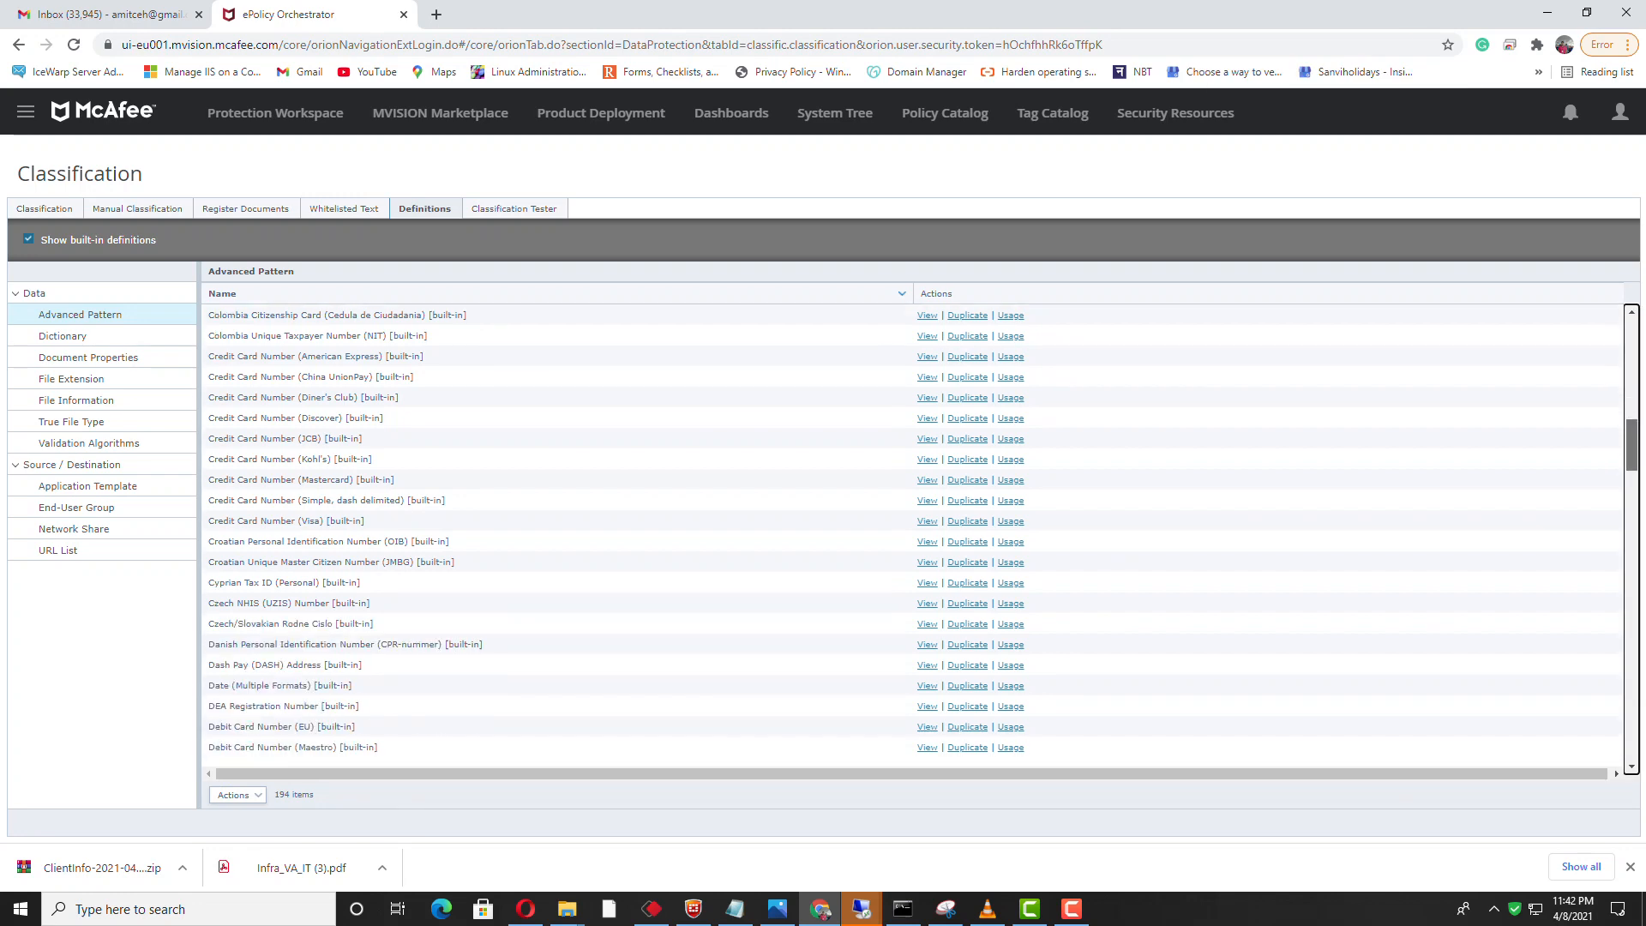
pyautogui.scroll(-7, 919, 532)
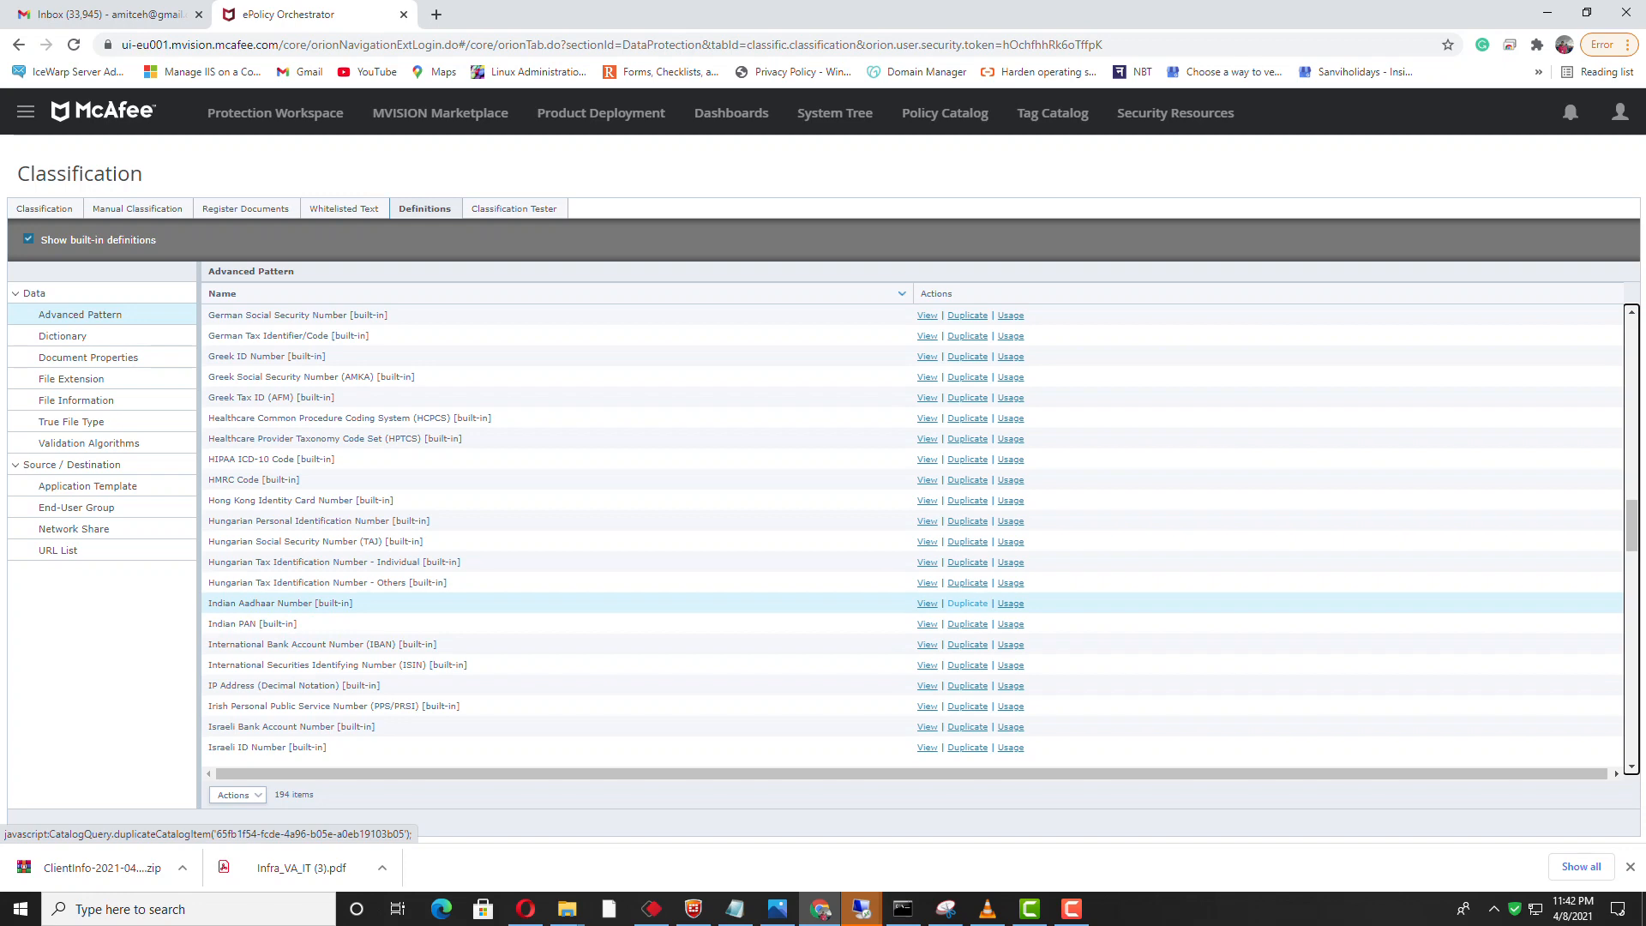
pyautogui.click(967, 604)
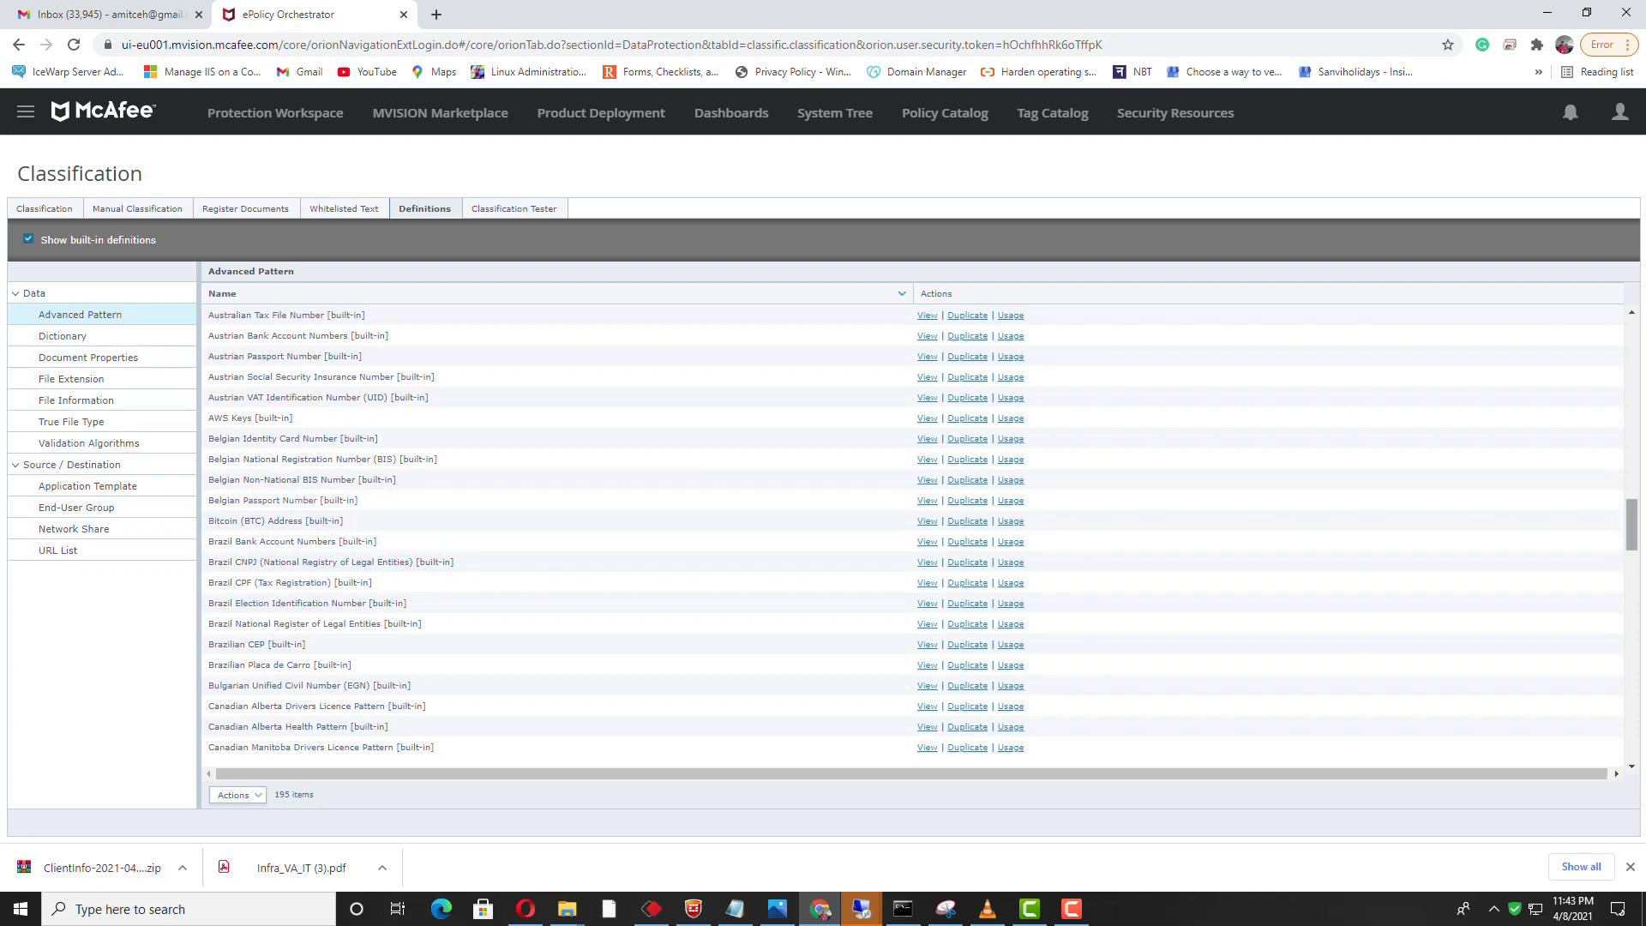
# Open the duplicated Indian Aadhaar Number (1) advanced pattern for editing.
pyautogui.scroll(-10, 913, 530)
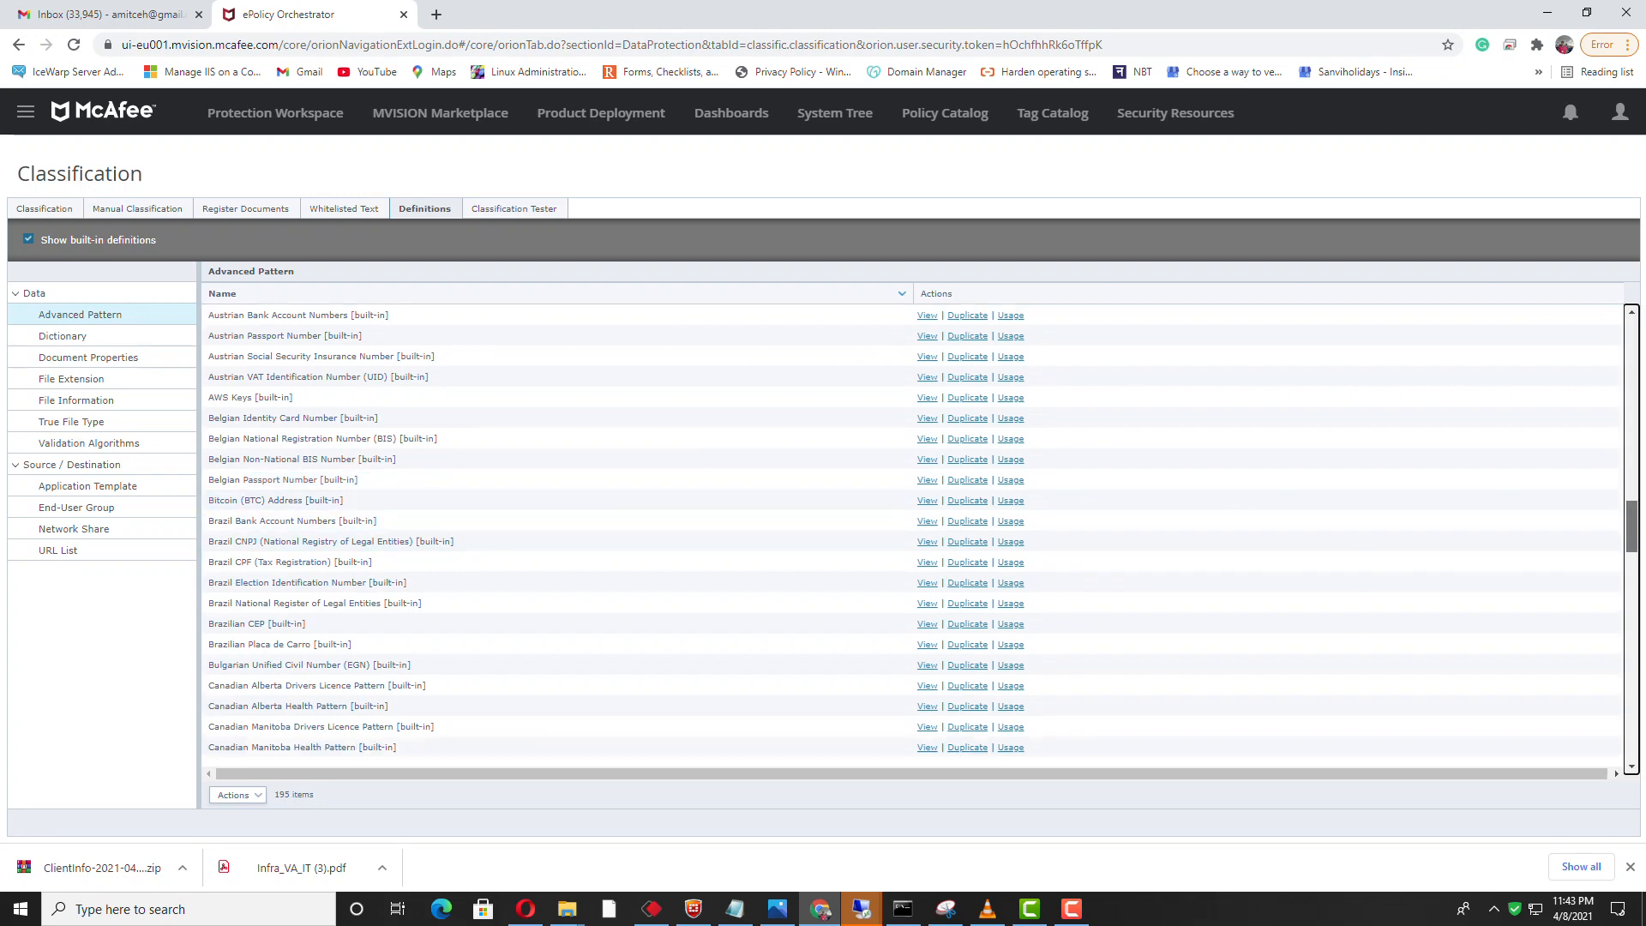
pyautogui.scroll(-3, 913, 531)
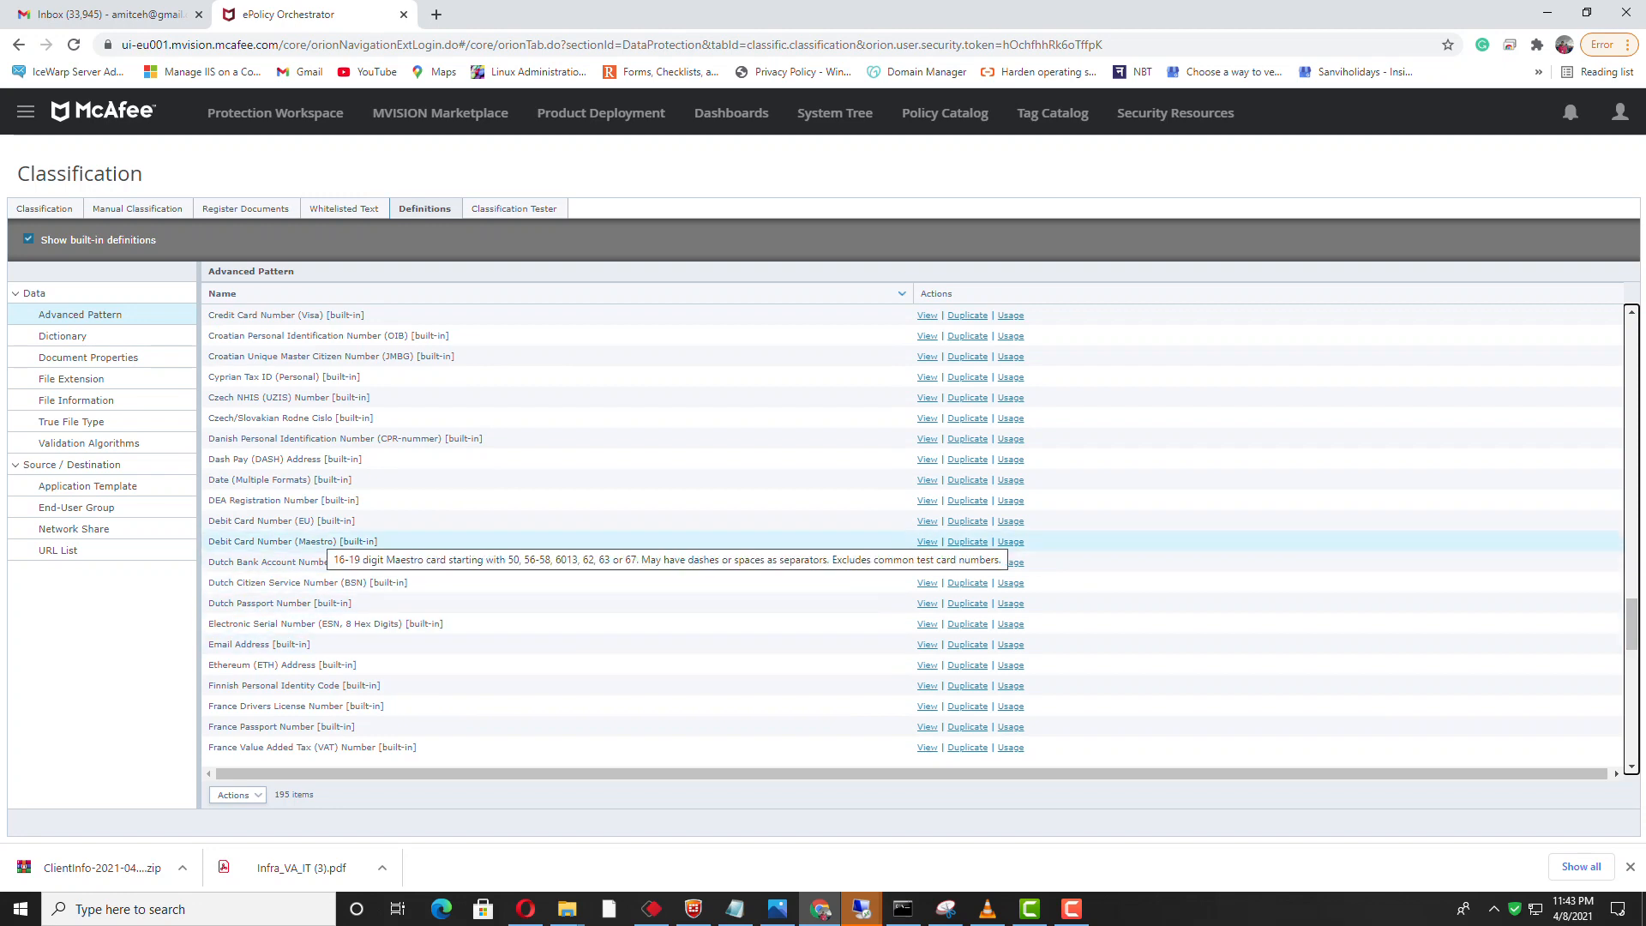
pyautogui.scroll(-3, 317, 582)
pyautogui.scroll(-9, 318, 591)
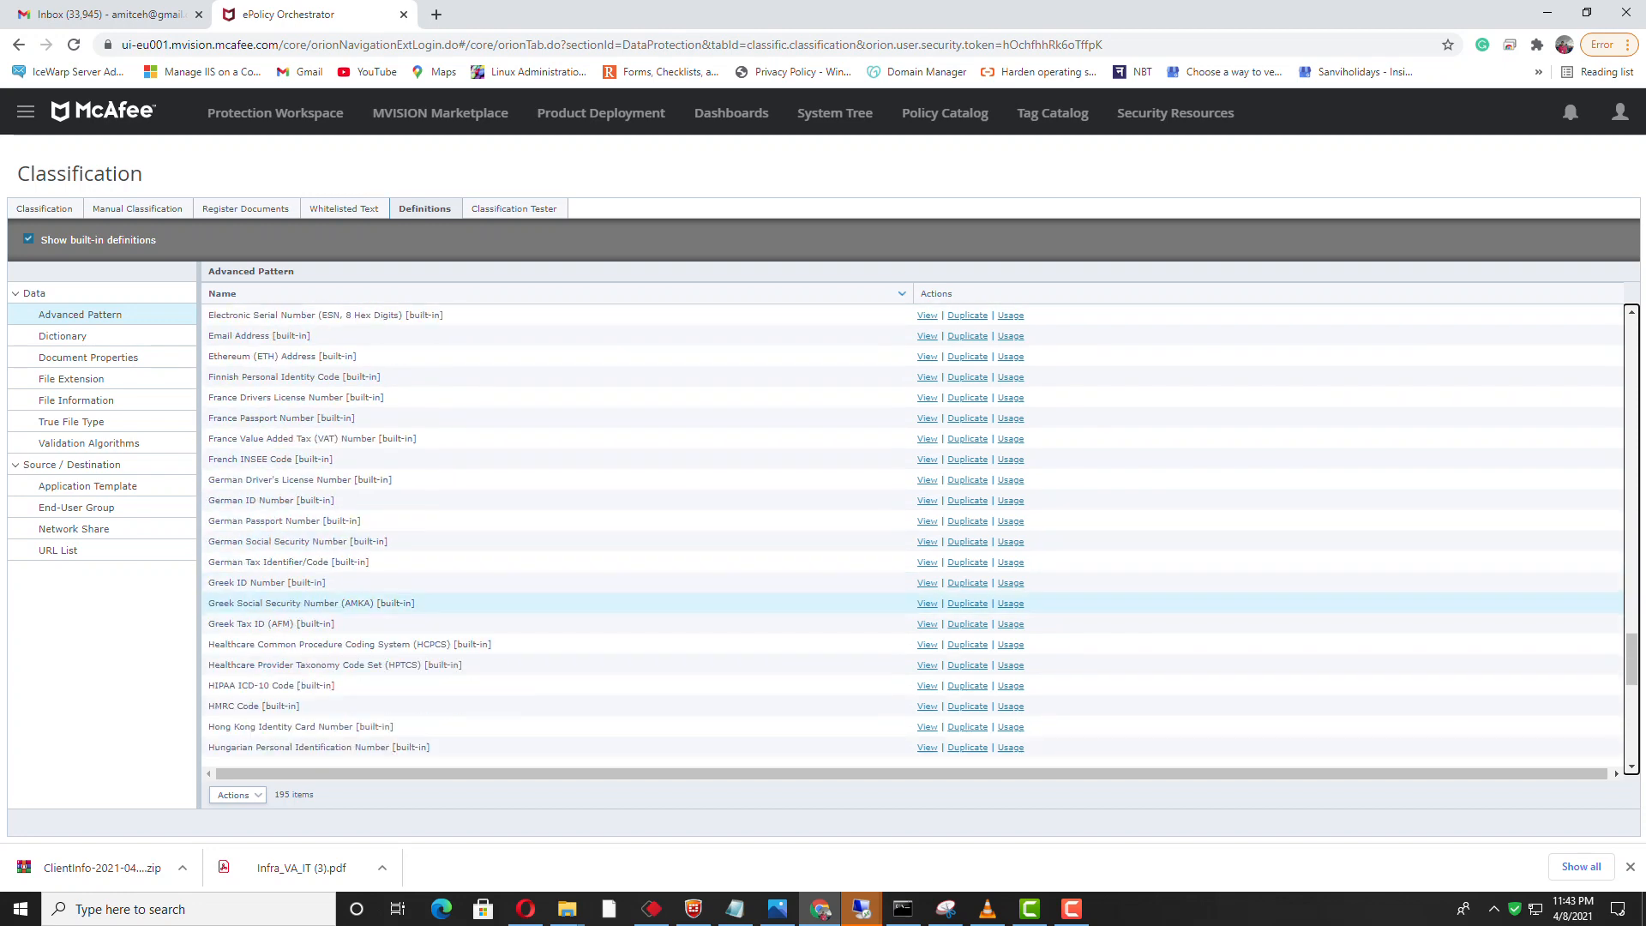
pyautogui.scroll(-2, 317, 603)
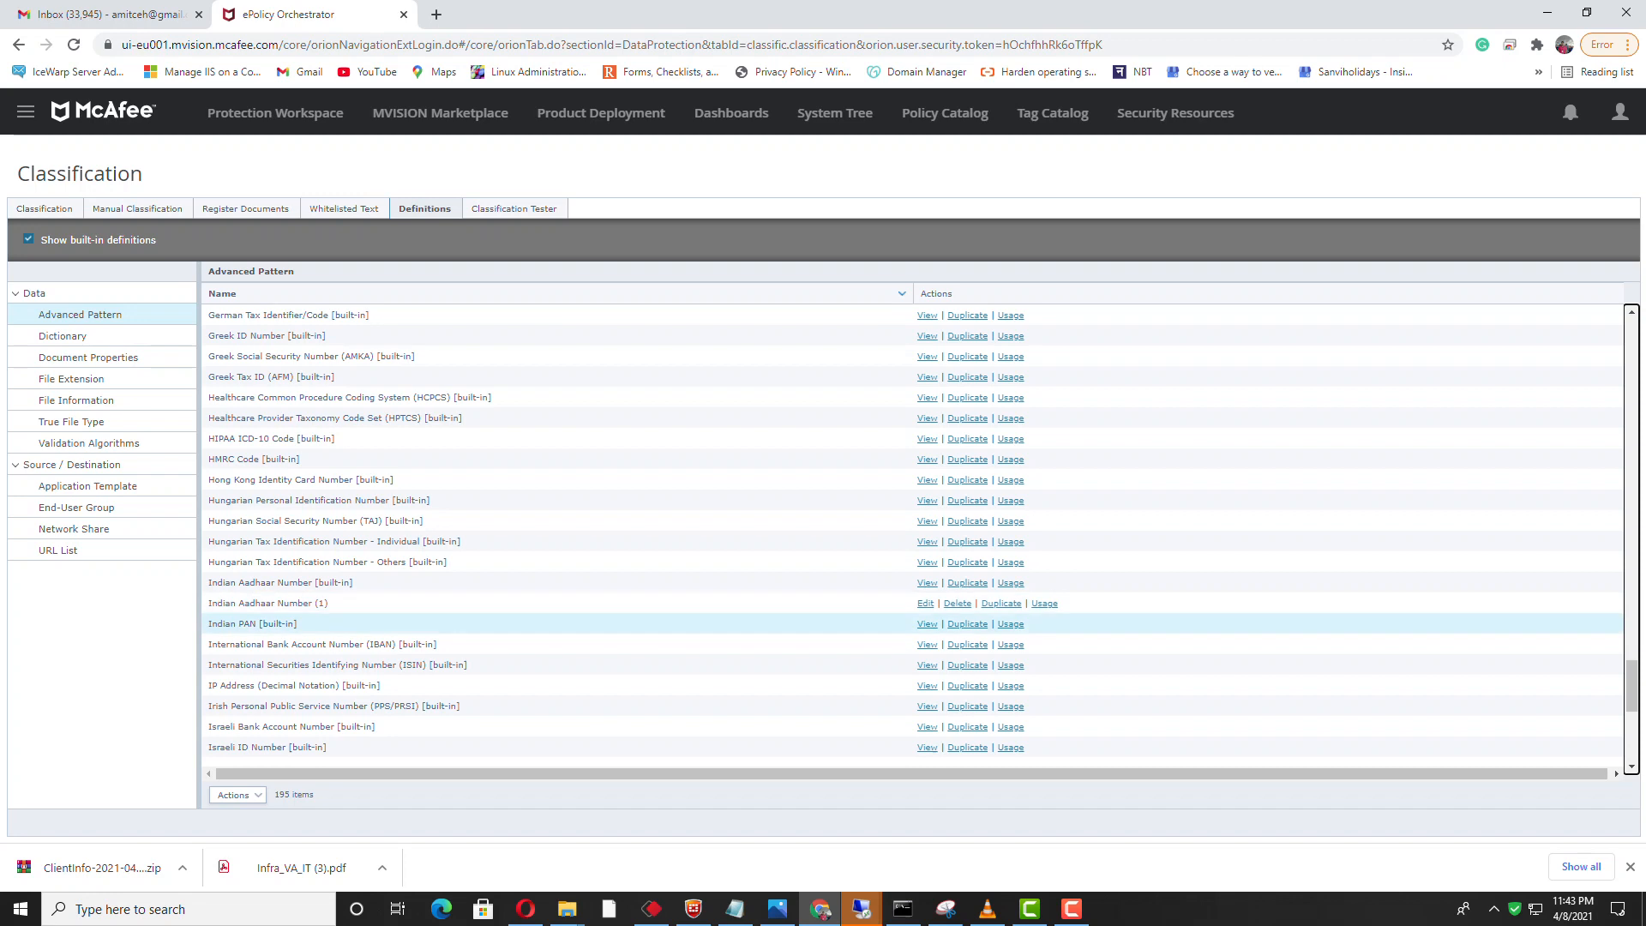
pyautogui.click(926, 604)
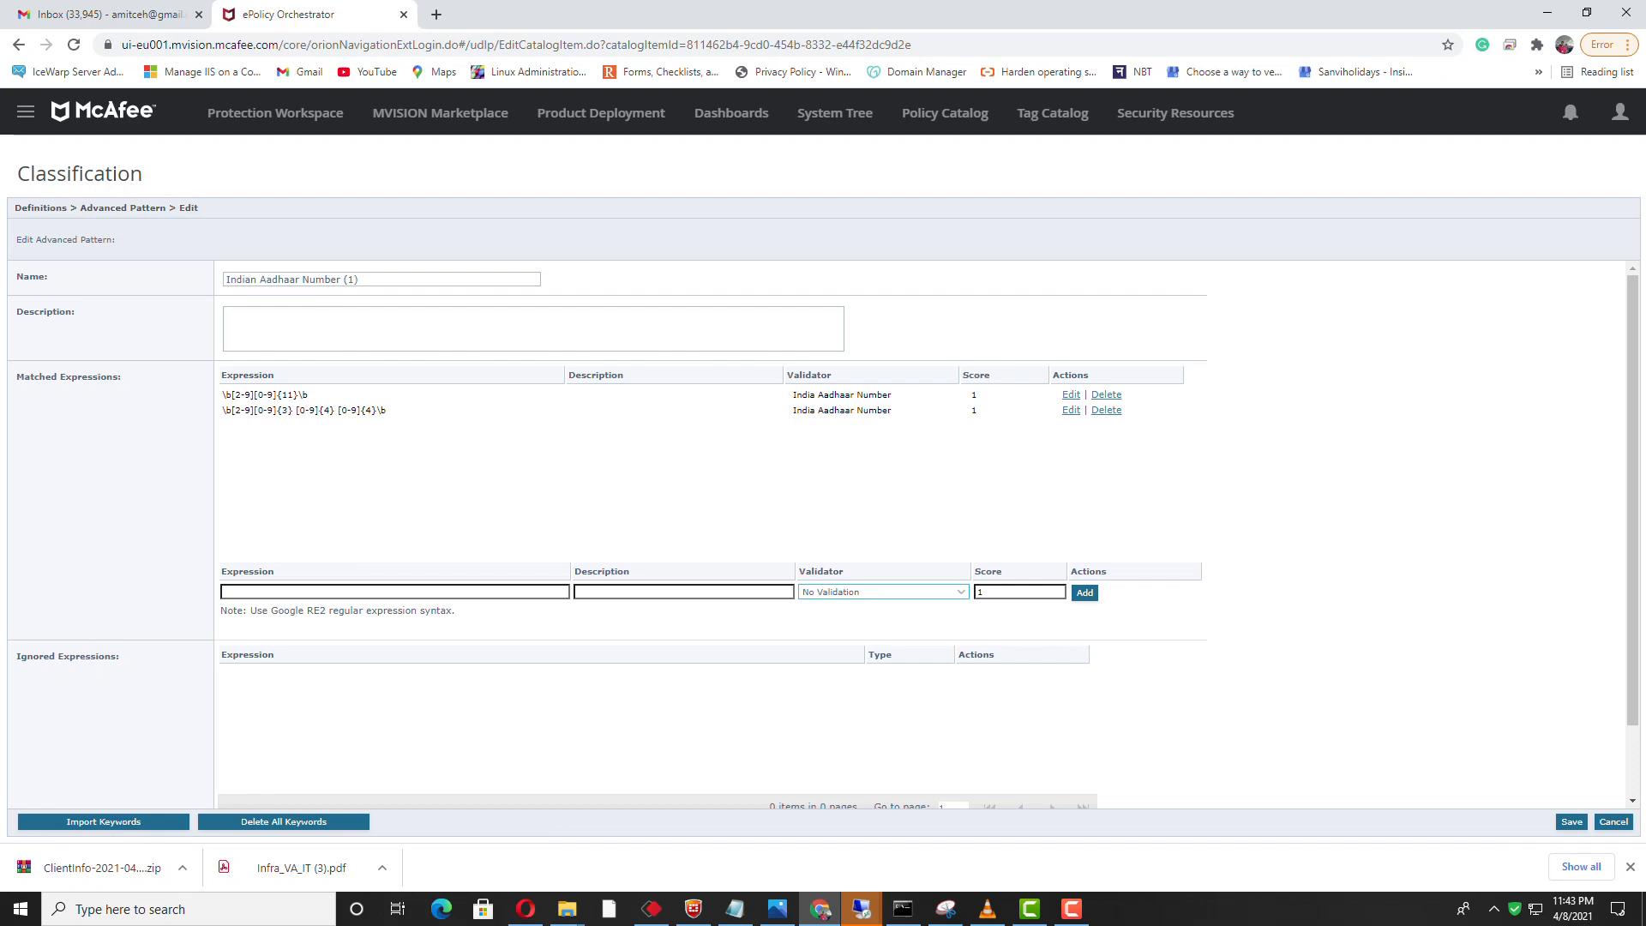
# Rename the duplicated advanced pattern as Indian Aadhaar Number_Corp and save it.
pyautogui.click(358, 280)
pyautogui.press('BackSpace')
pyautogui.press('BackSpace')
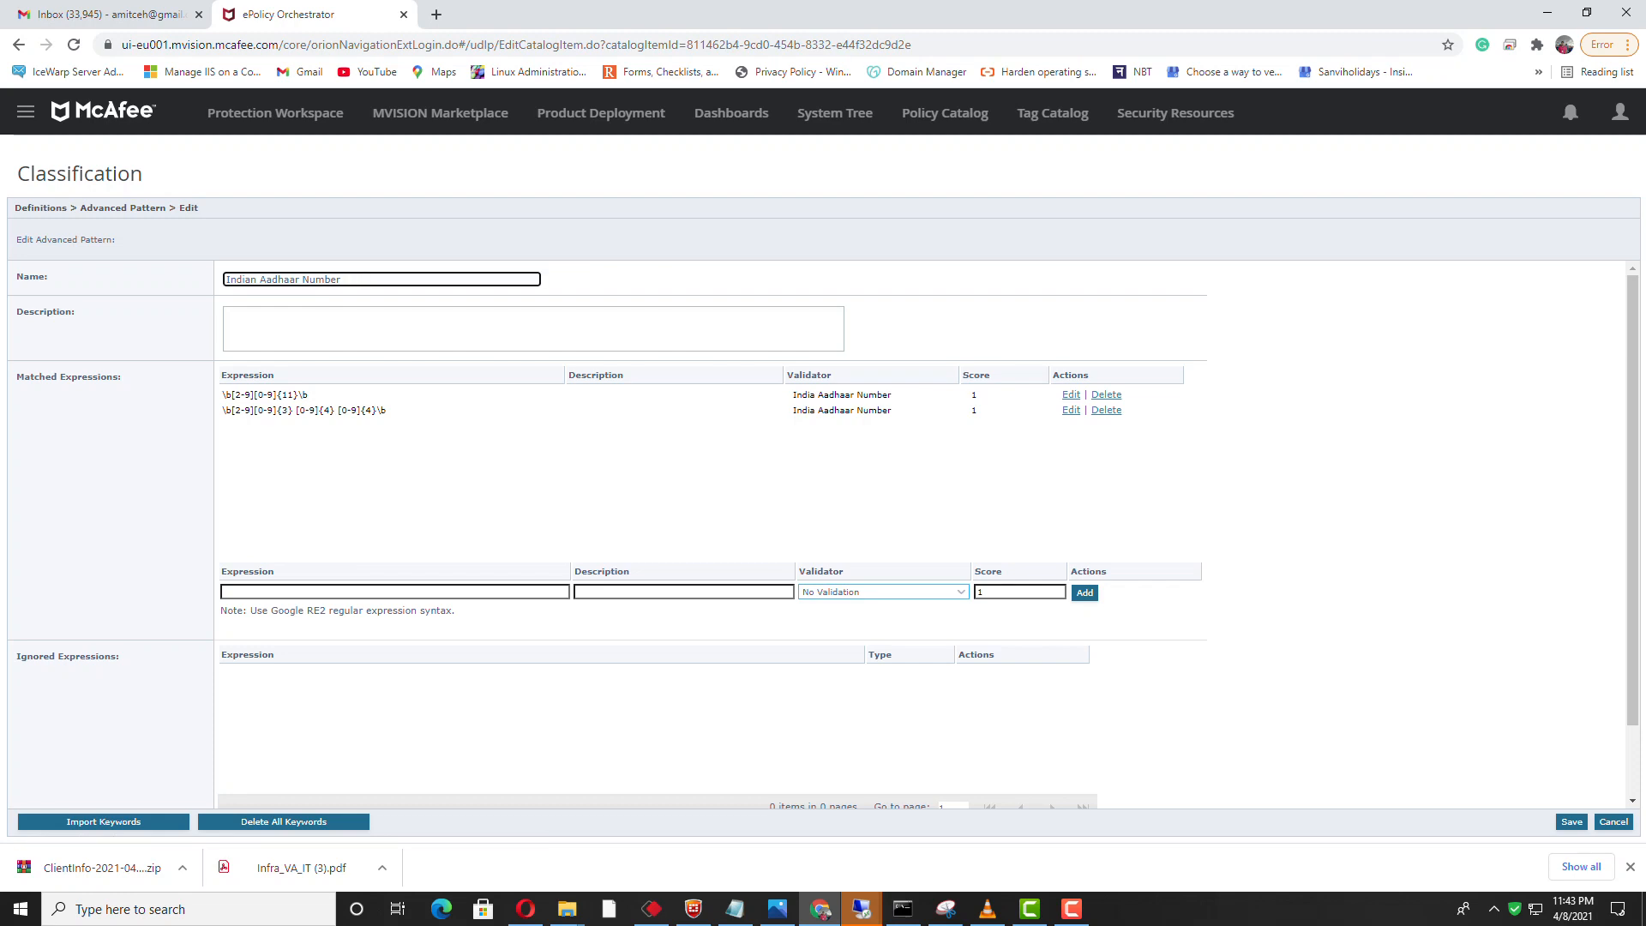
pyautogui.write('Corp')
pyautogui.click(1571, 822)
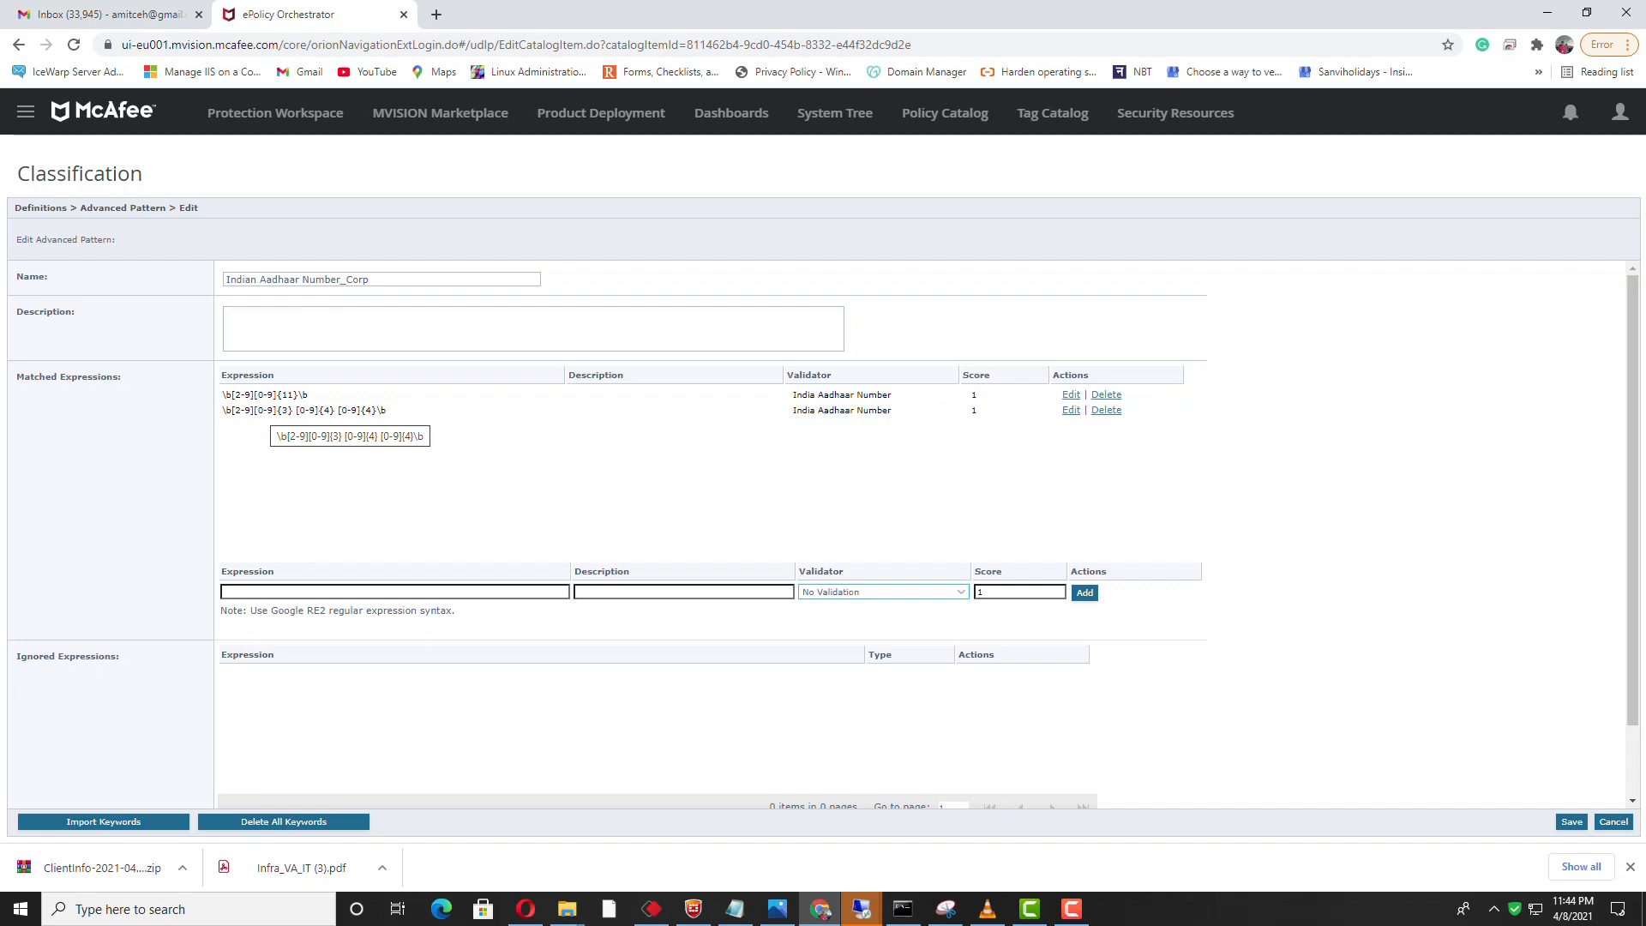
pyautogui.scroll(-1, 343, 420)
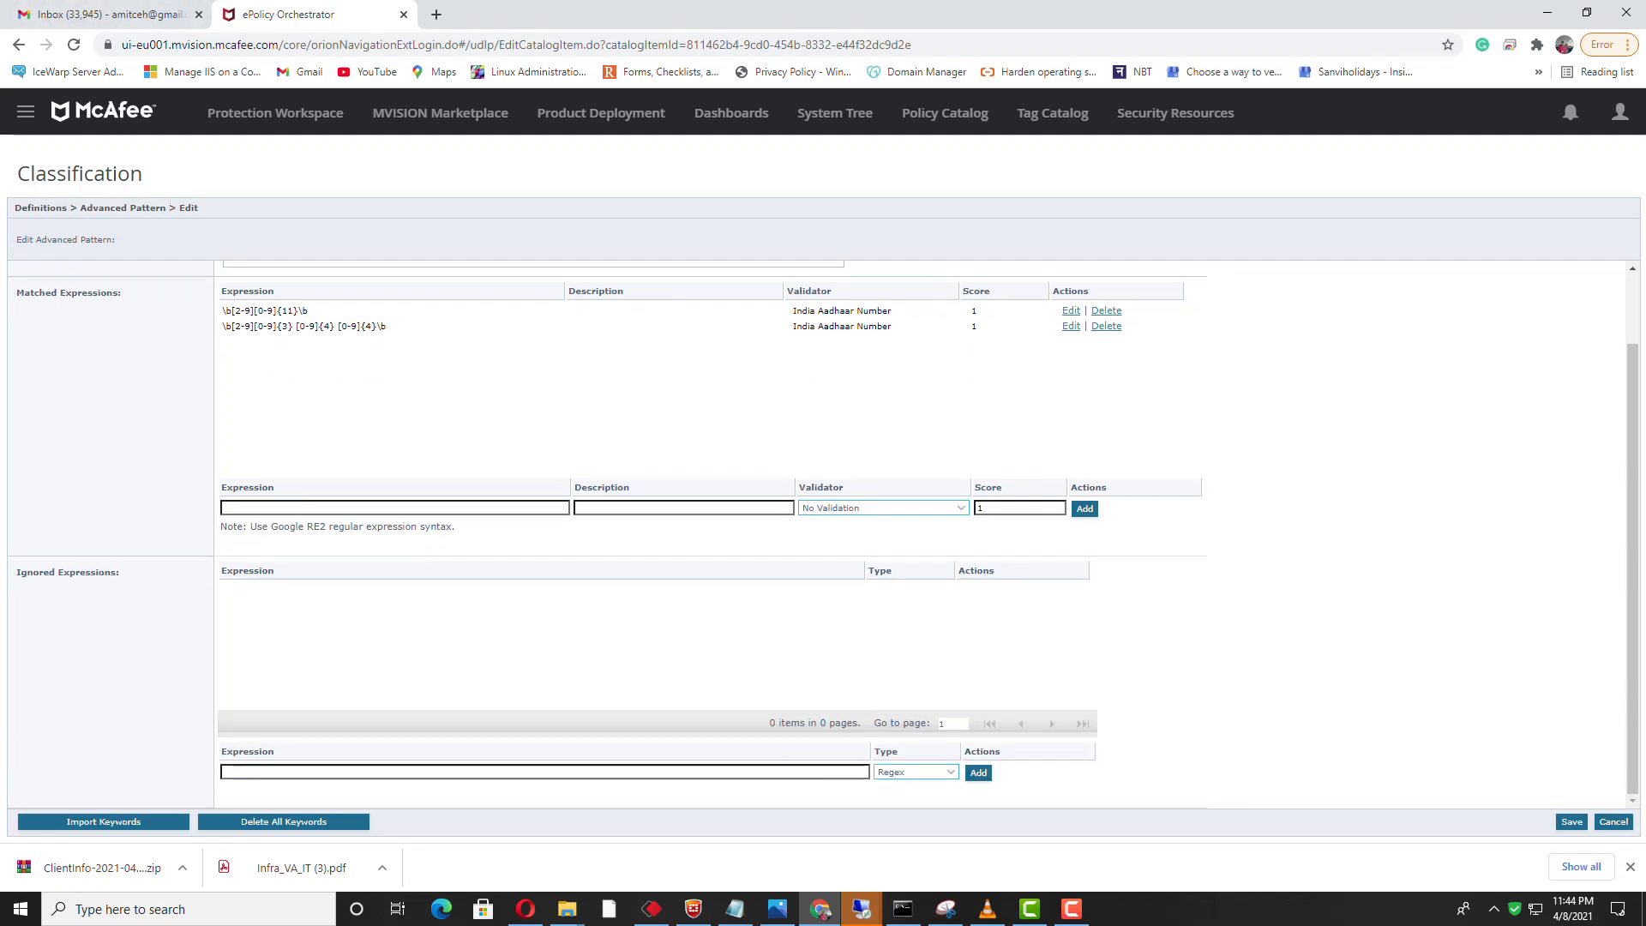
pyautogui.click(1572, 822)
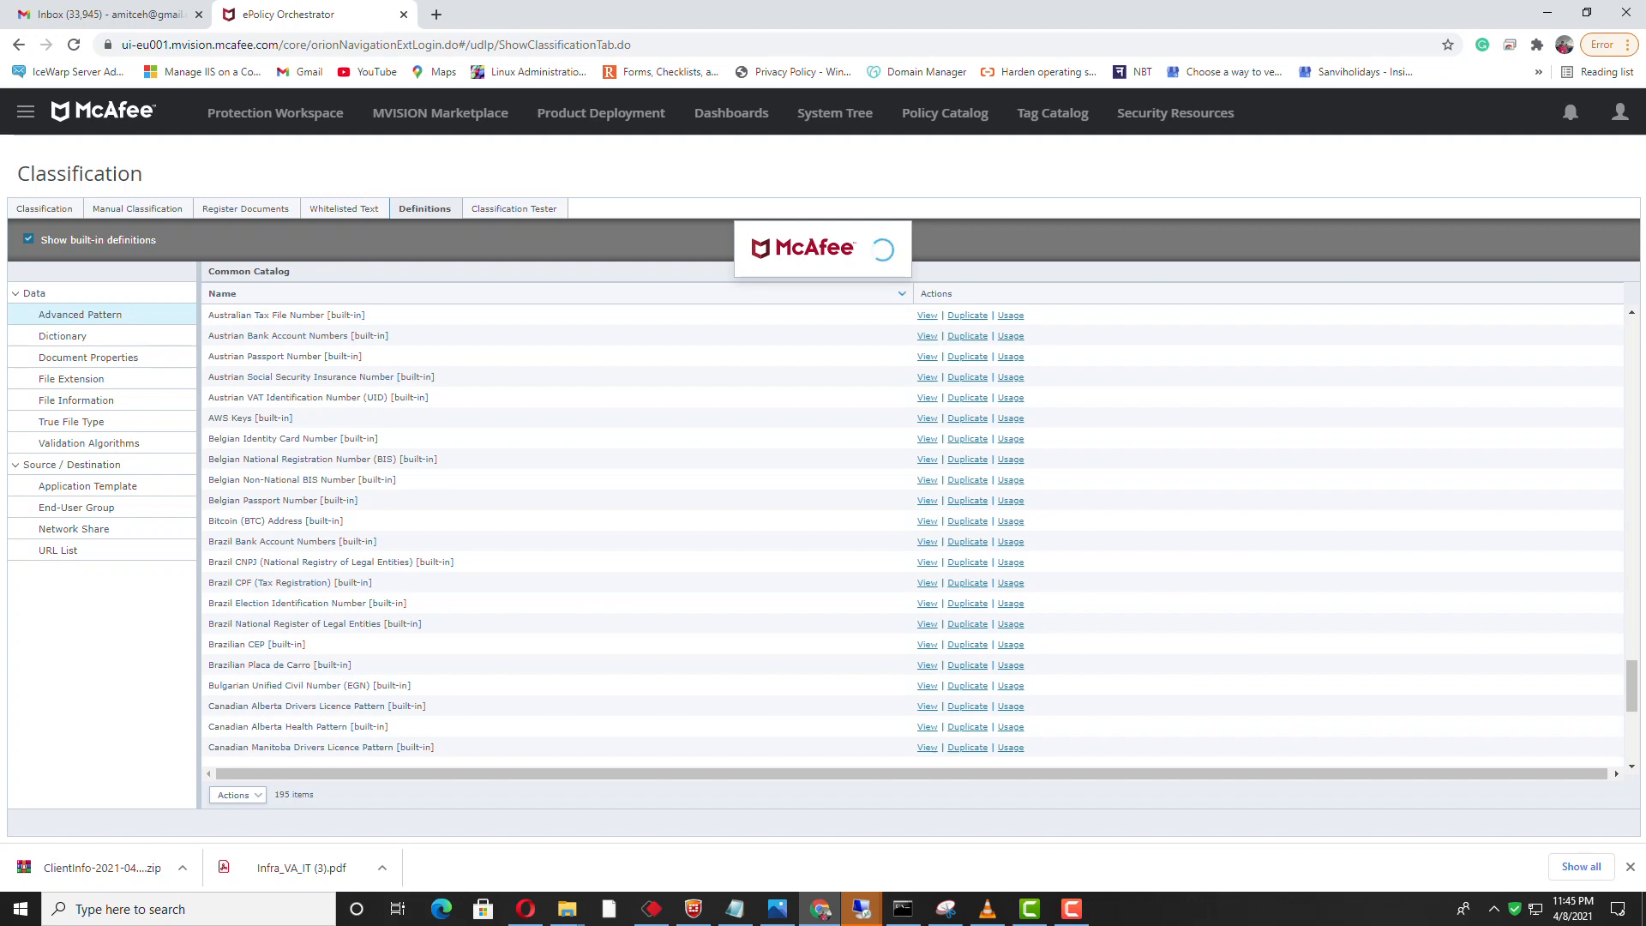
# Toggle the display of built-in definitions to check the custom advanced pattern in the list.
pyautogui.click(1072, 909)
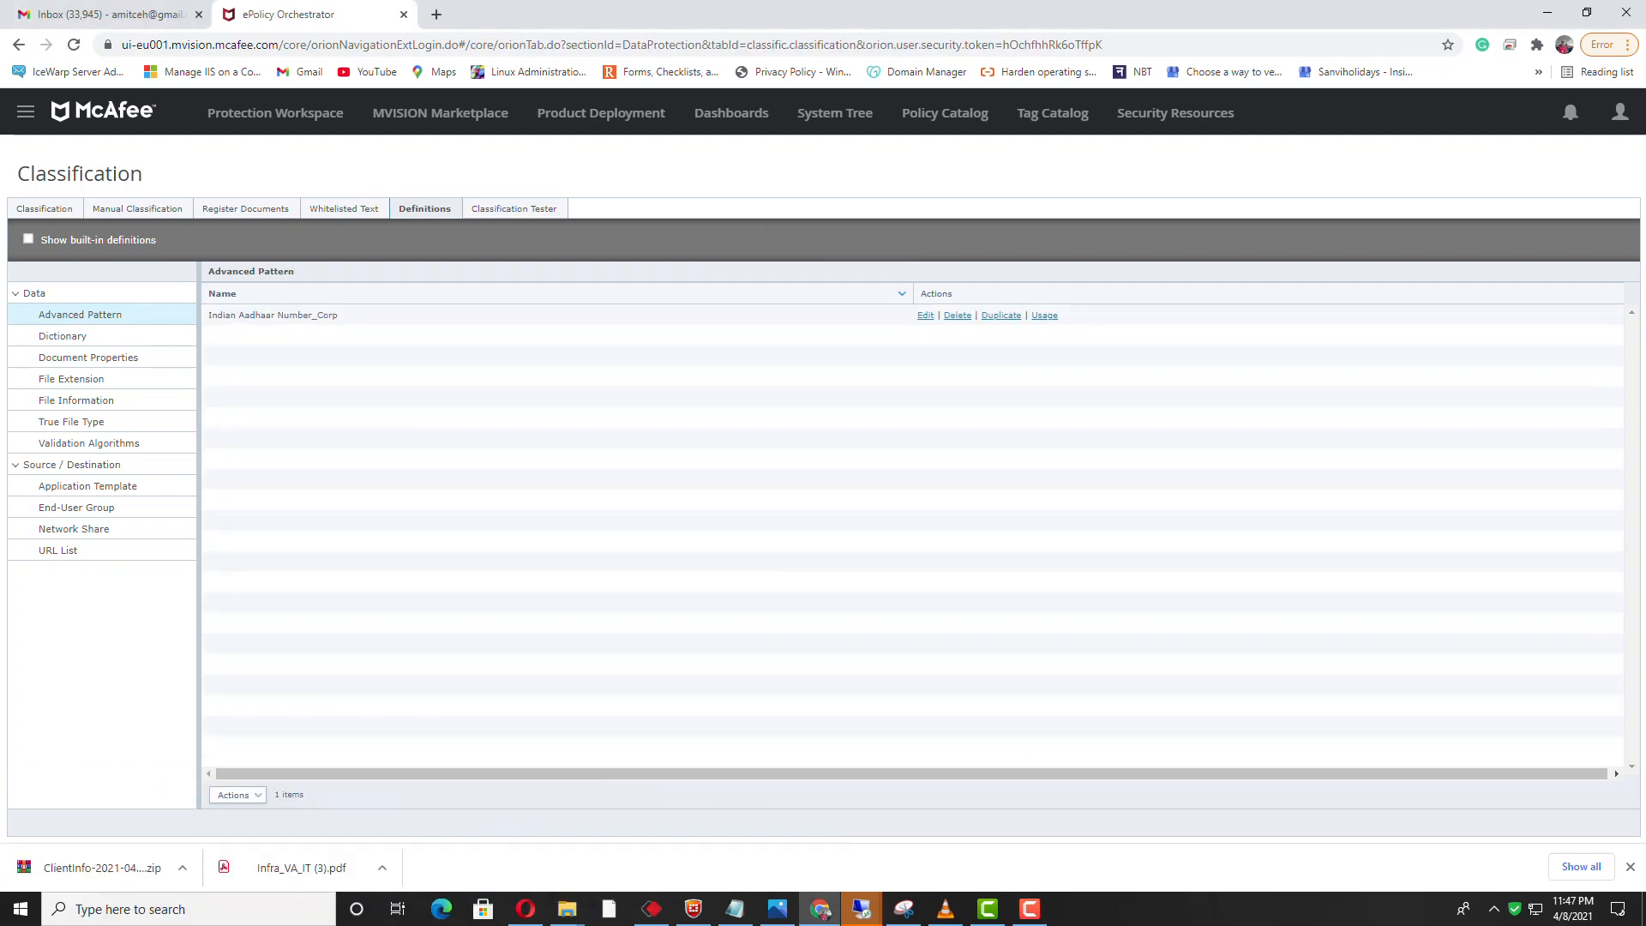
pyautogui.doubleClick(29, 239)
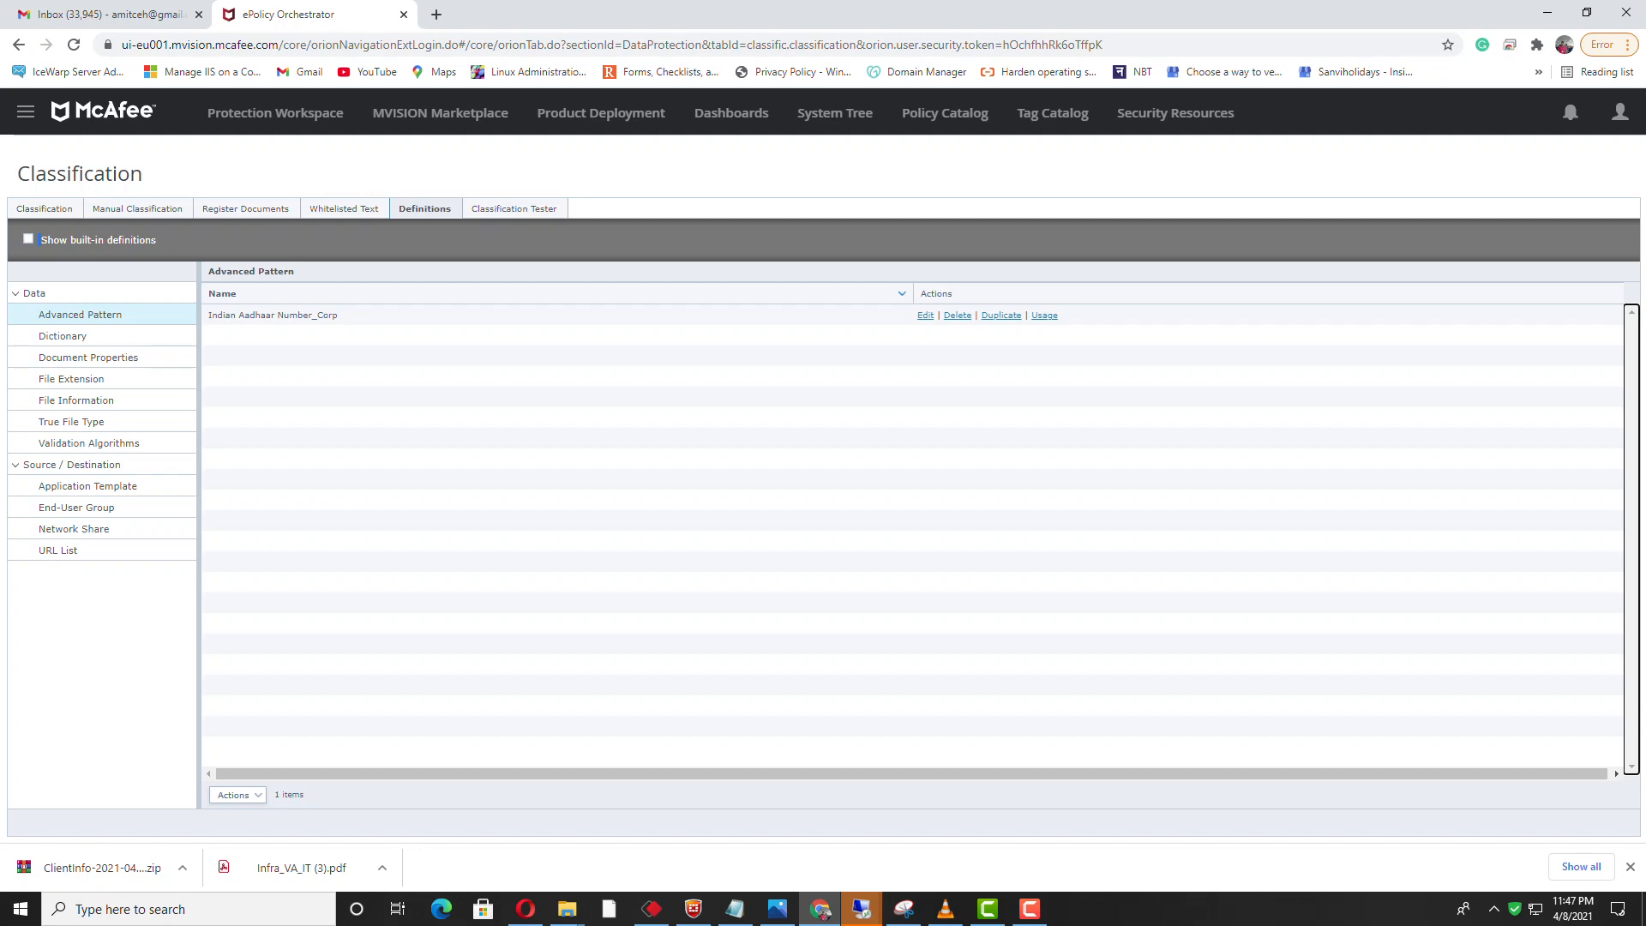
# Start a new classification and name it Indian Aaadhar_corp_Classification.
pyautogui.click(44, 210)
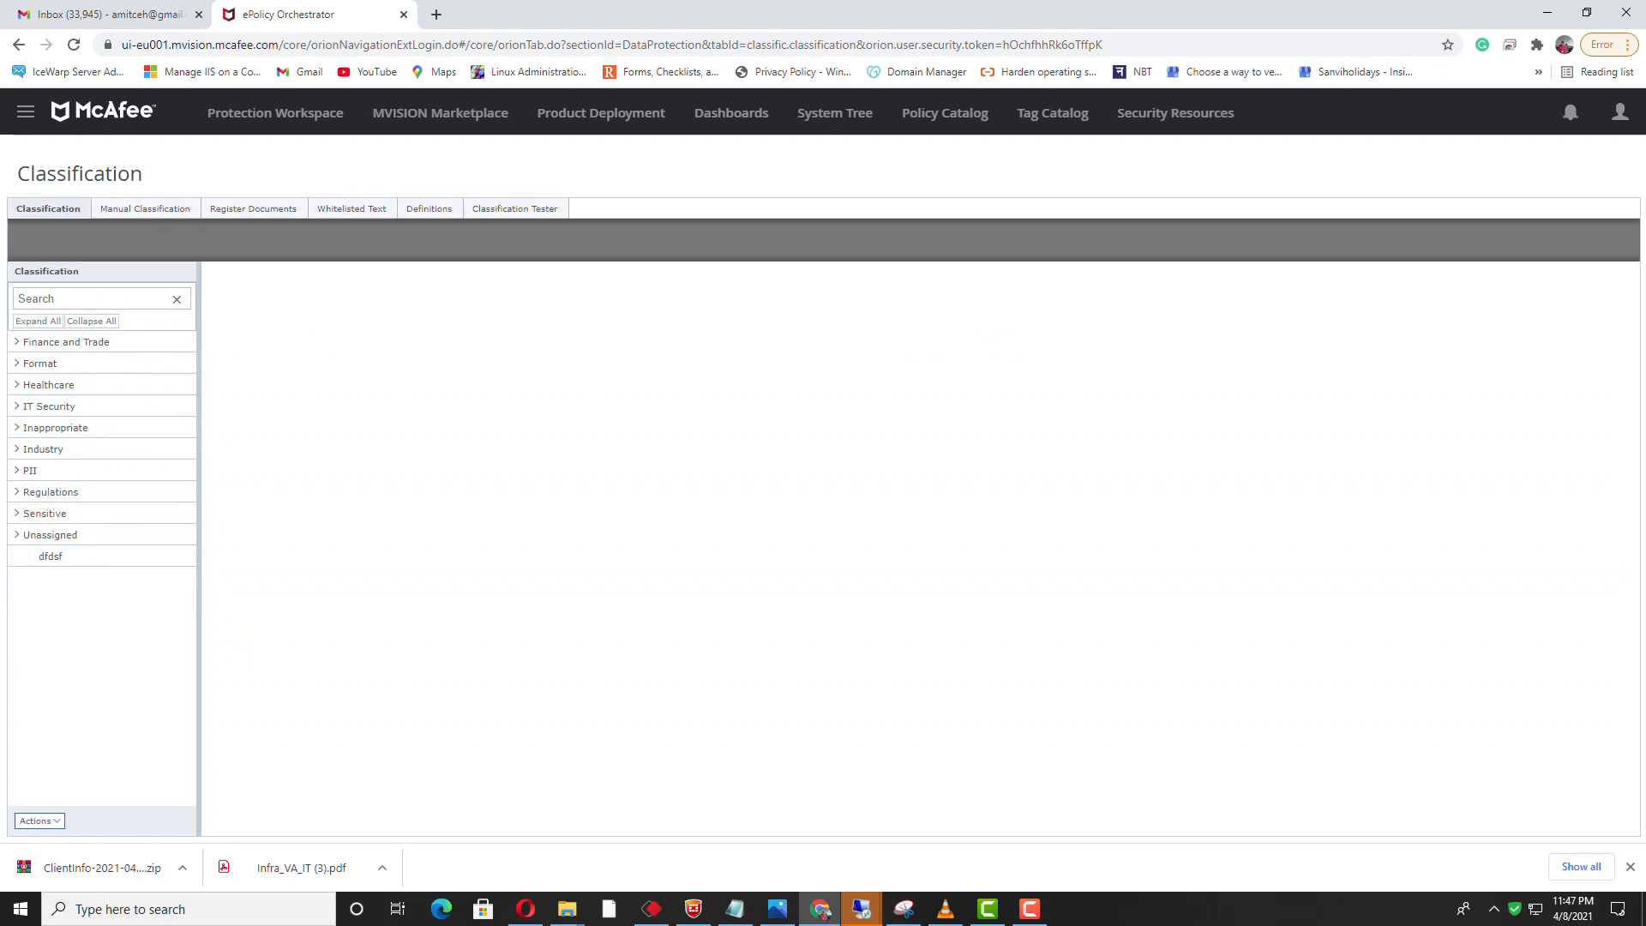
pyautogui.click(40, 822)
pyautogui.click(61, 801)
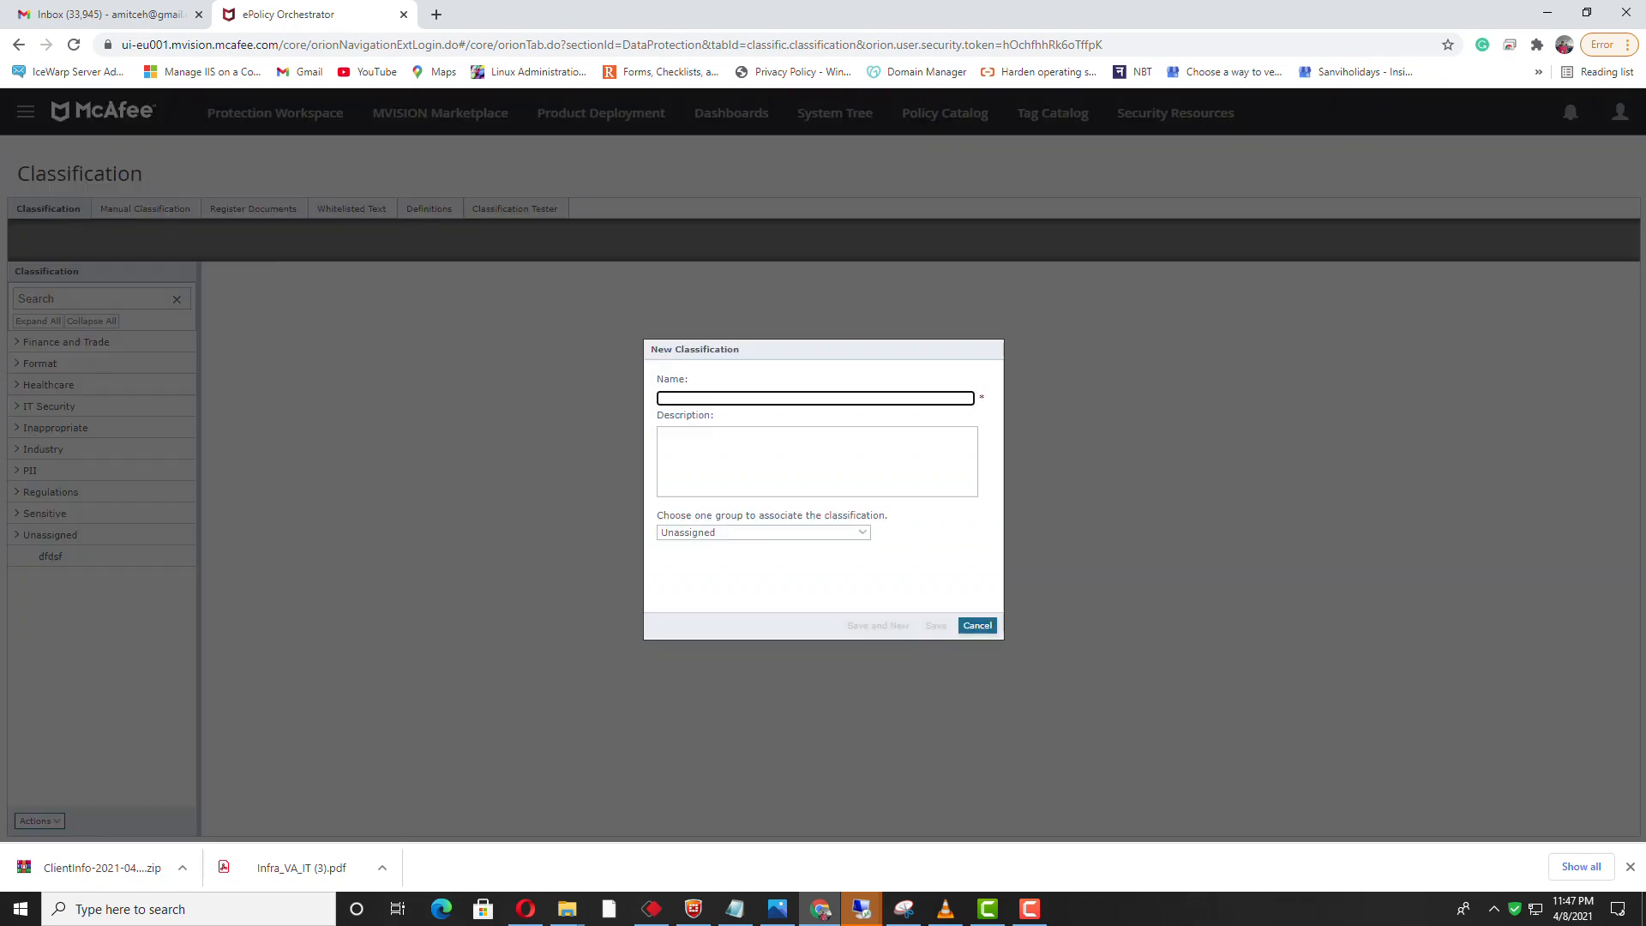
pyautogui.write('Indian Aaadhar')
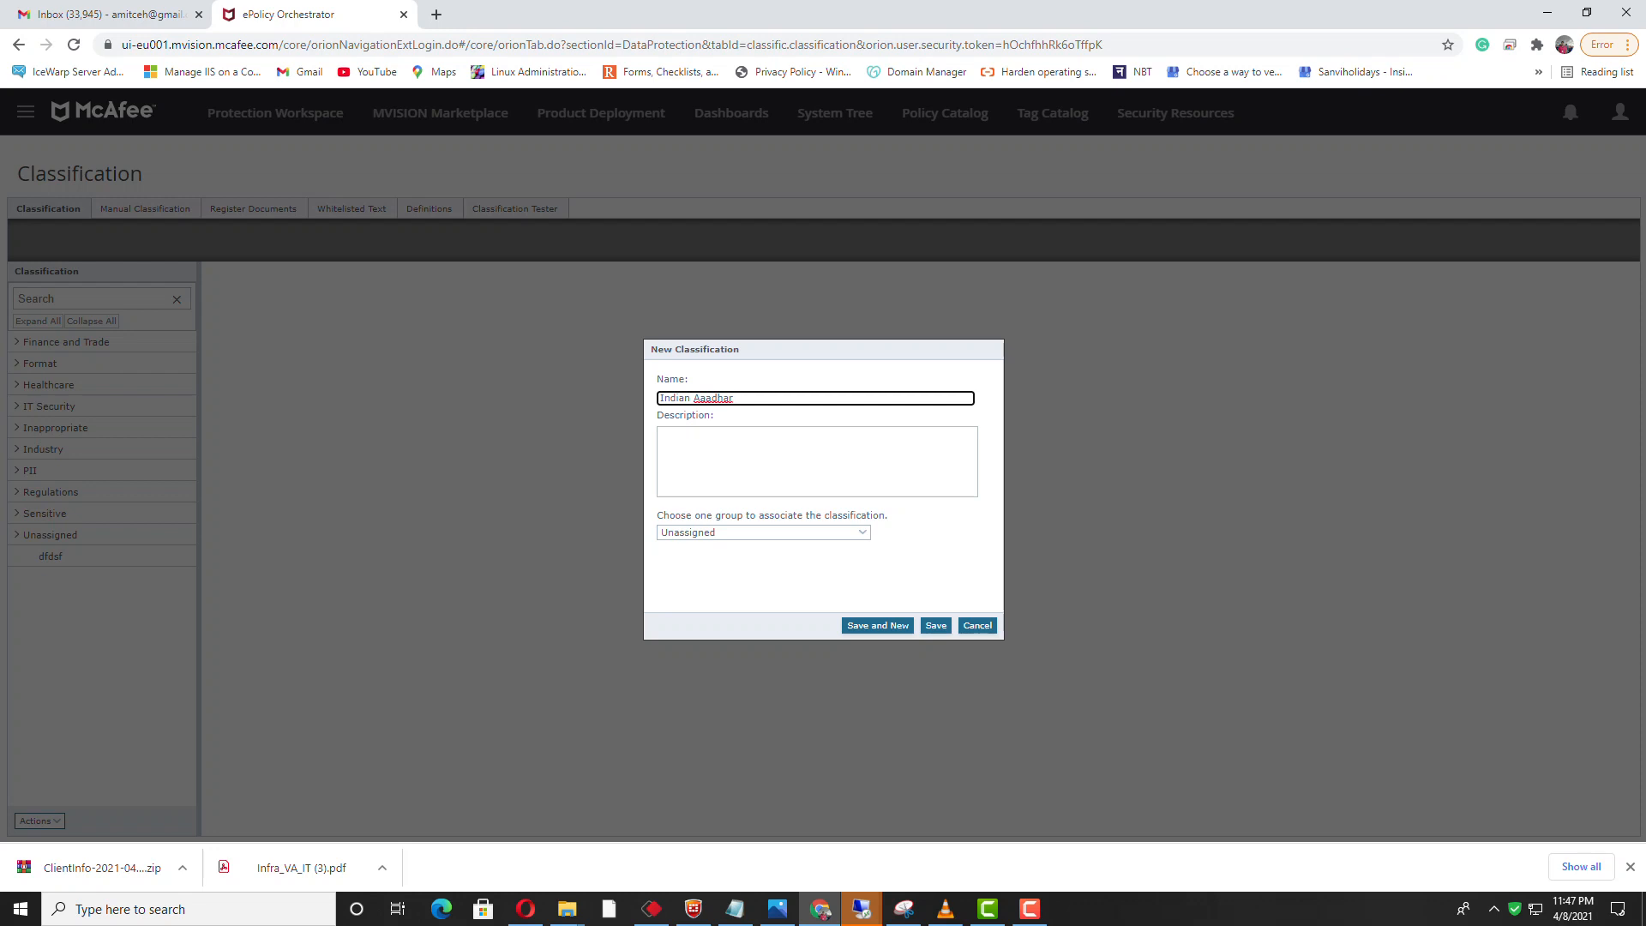
pyautogui.press('BackSpace')
pyautogui.write('_corp')
pyautogui.press('BackSpace')
pyautogui.write('_Classification')
pyautogui.rightClick(793, 397)
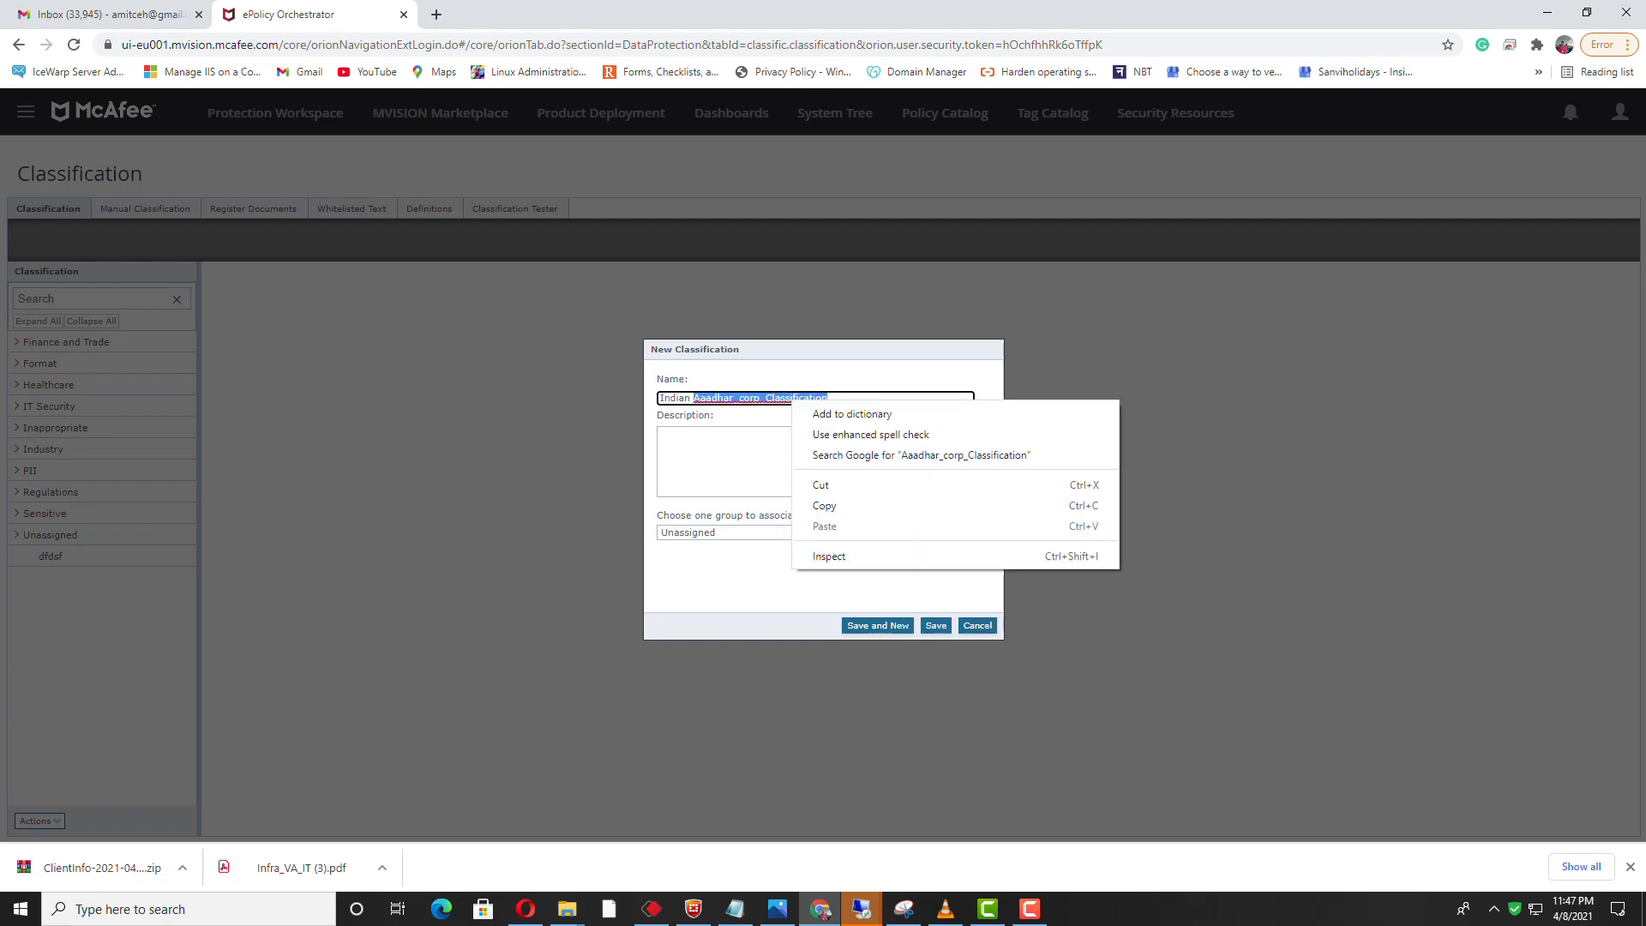
pyautogui.press('Escape')
pyautogui.press('Tab')
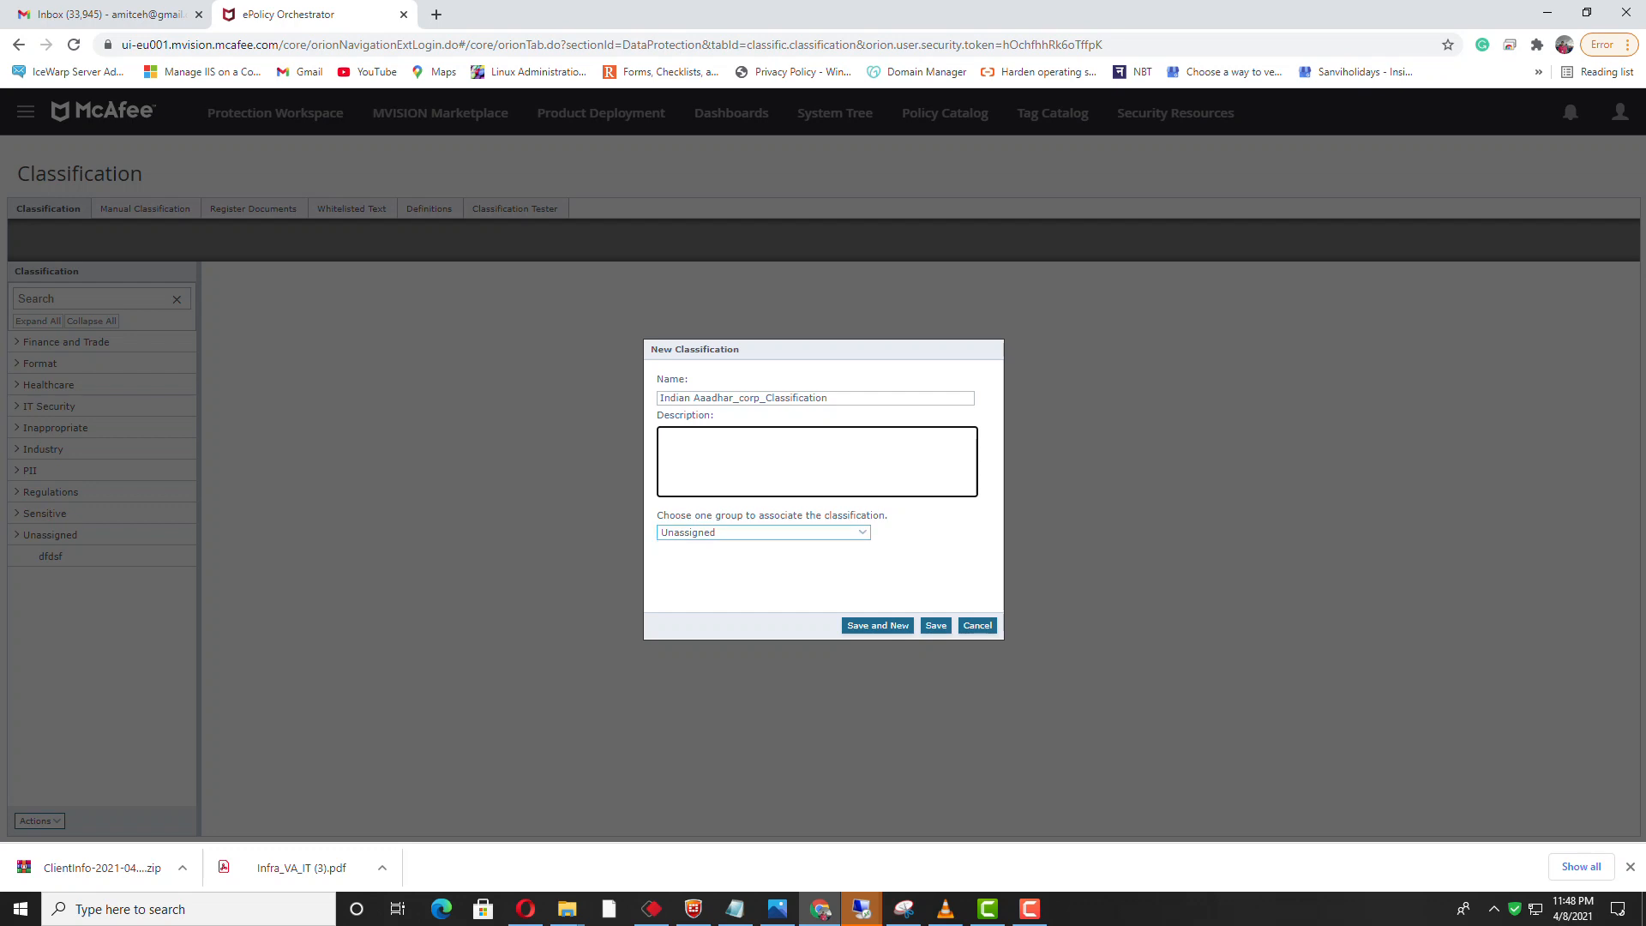
# Keep the new classification in the Unassigned group and save it.
pyautogui.click(765, 532)
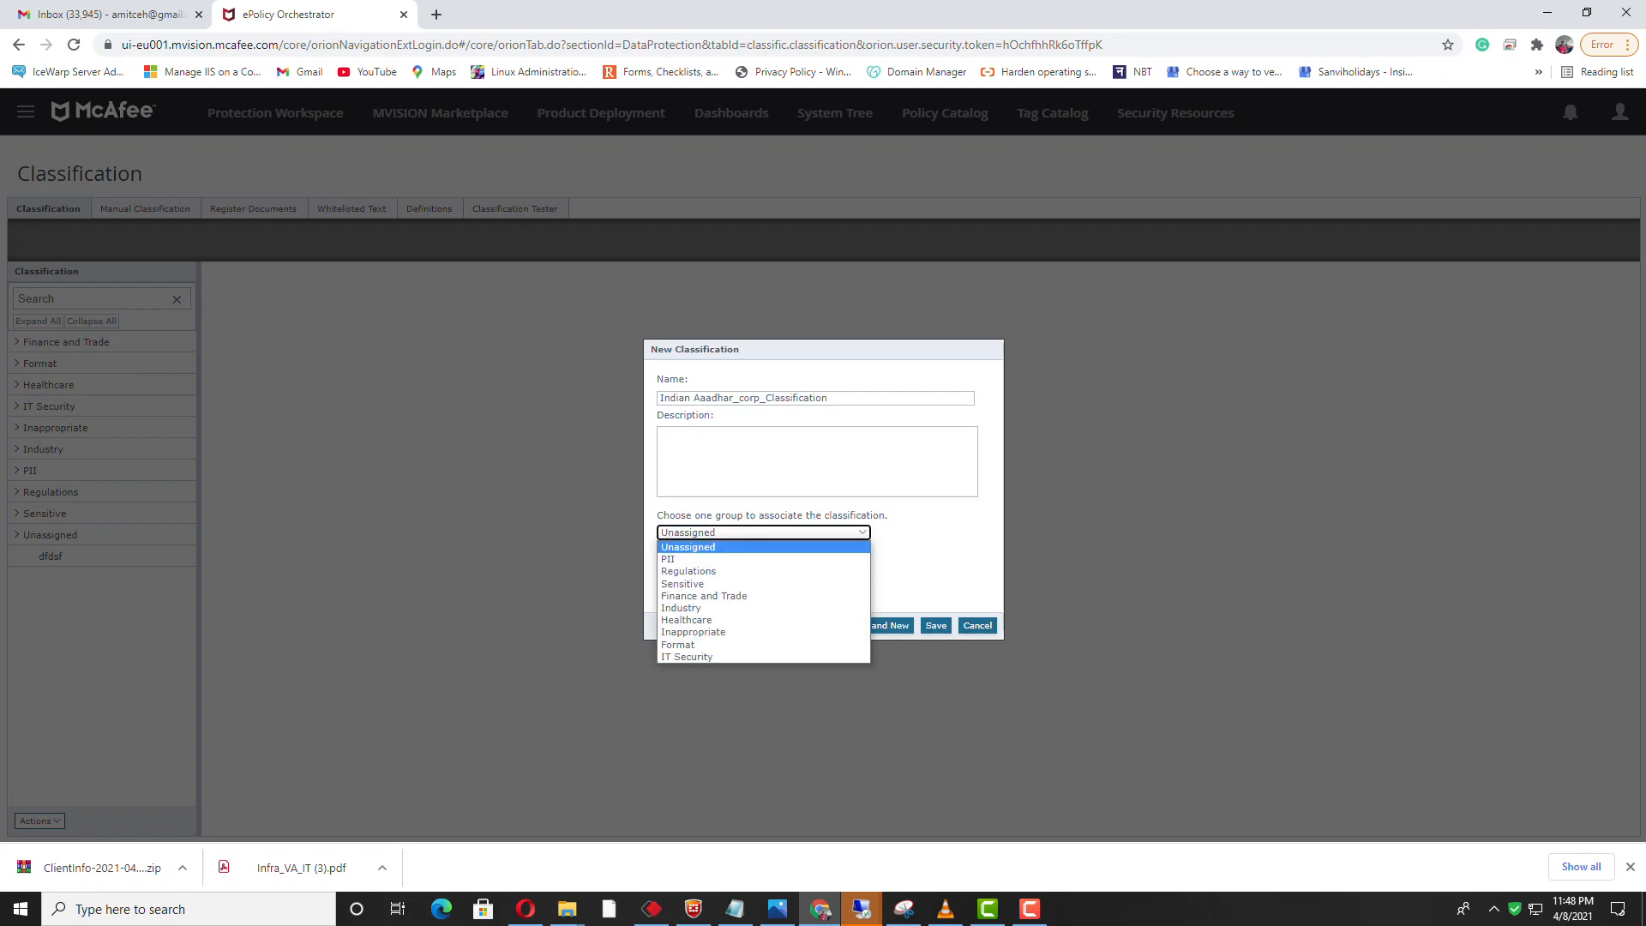
pyautogui.click(929, 566)
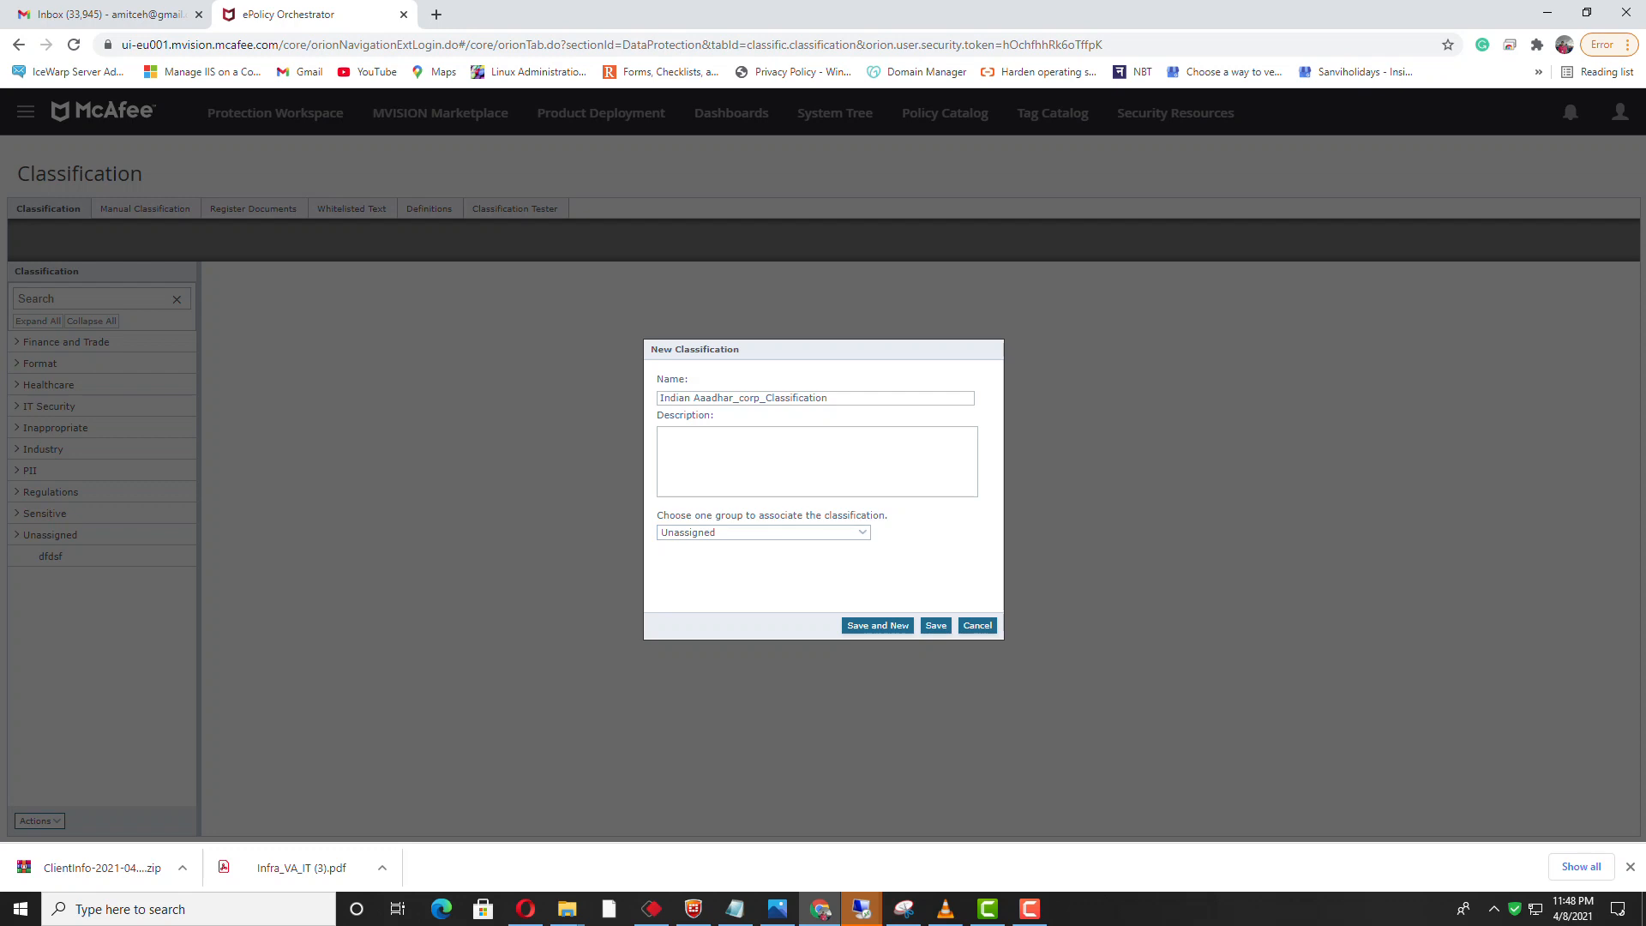
pyautogui.click(936, 625)
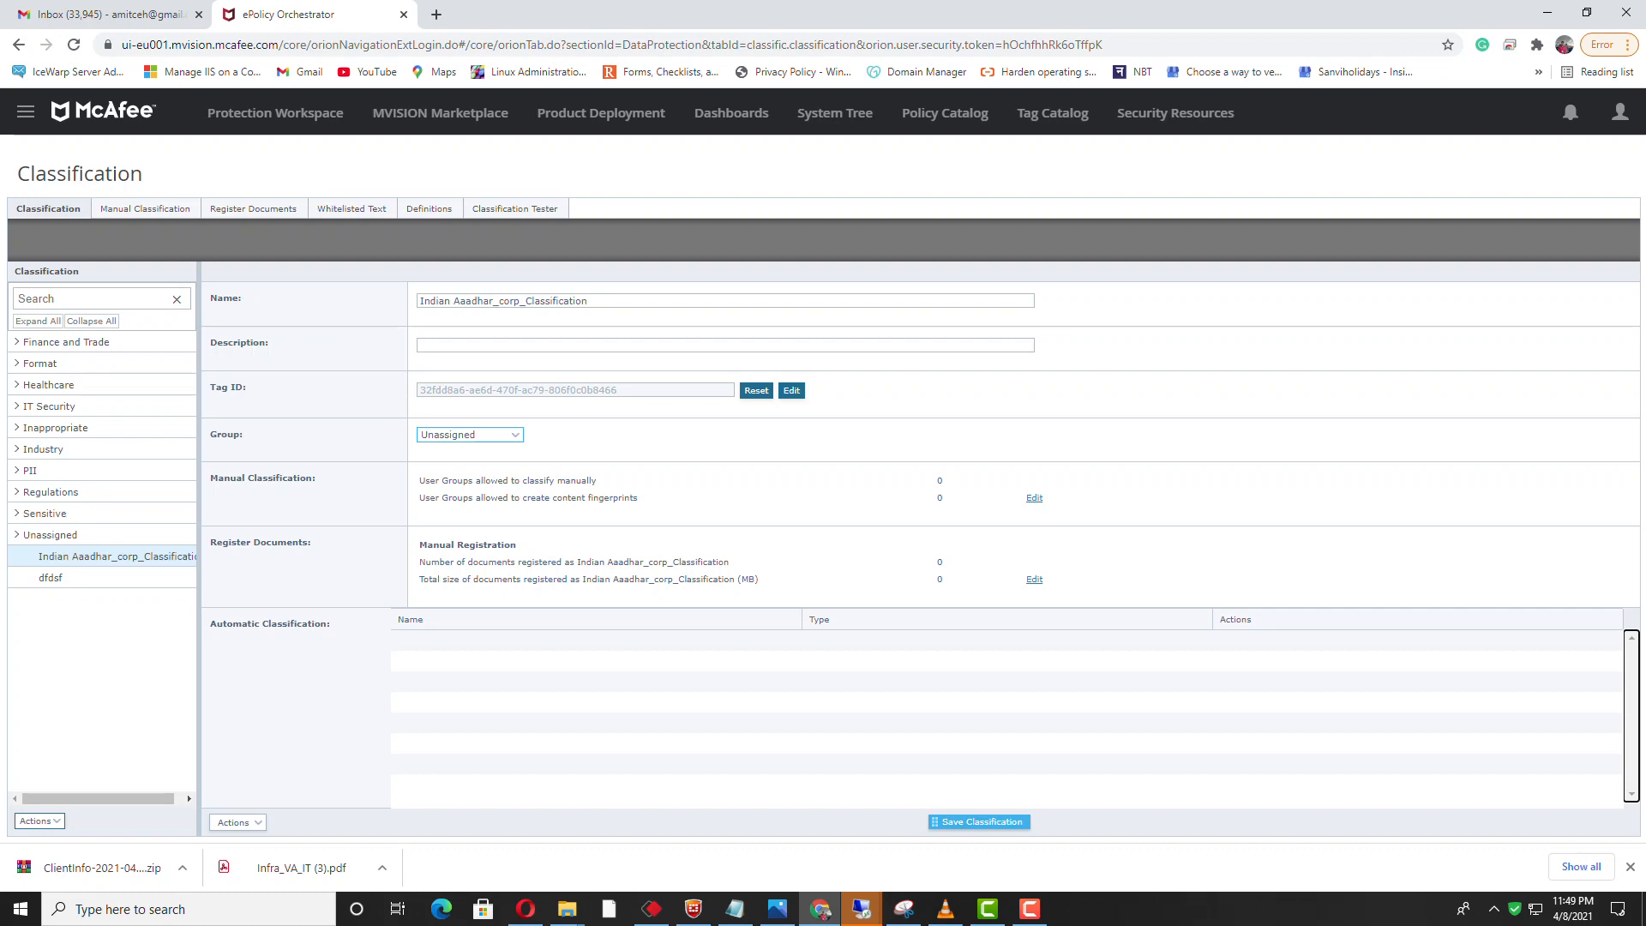
# Start a new content classification criteria for the classification and add an Advanced Pattern data condition to it.
pyautogui.click(237, 823)
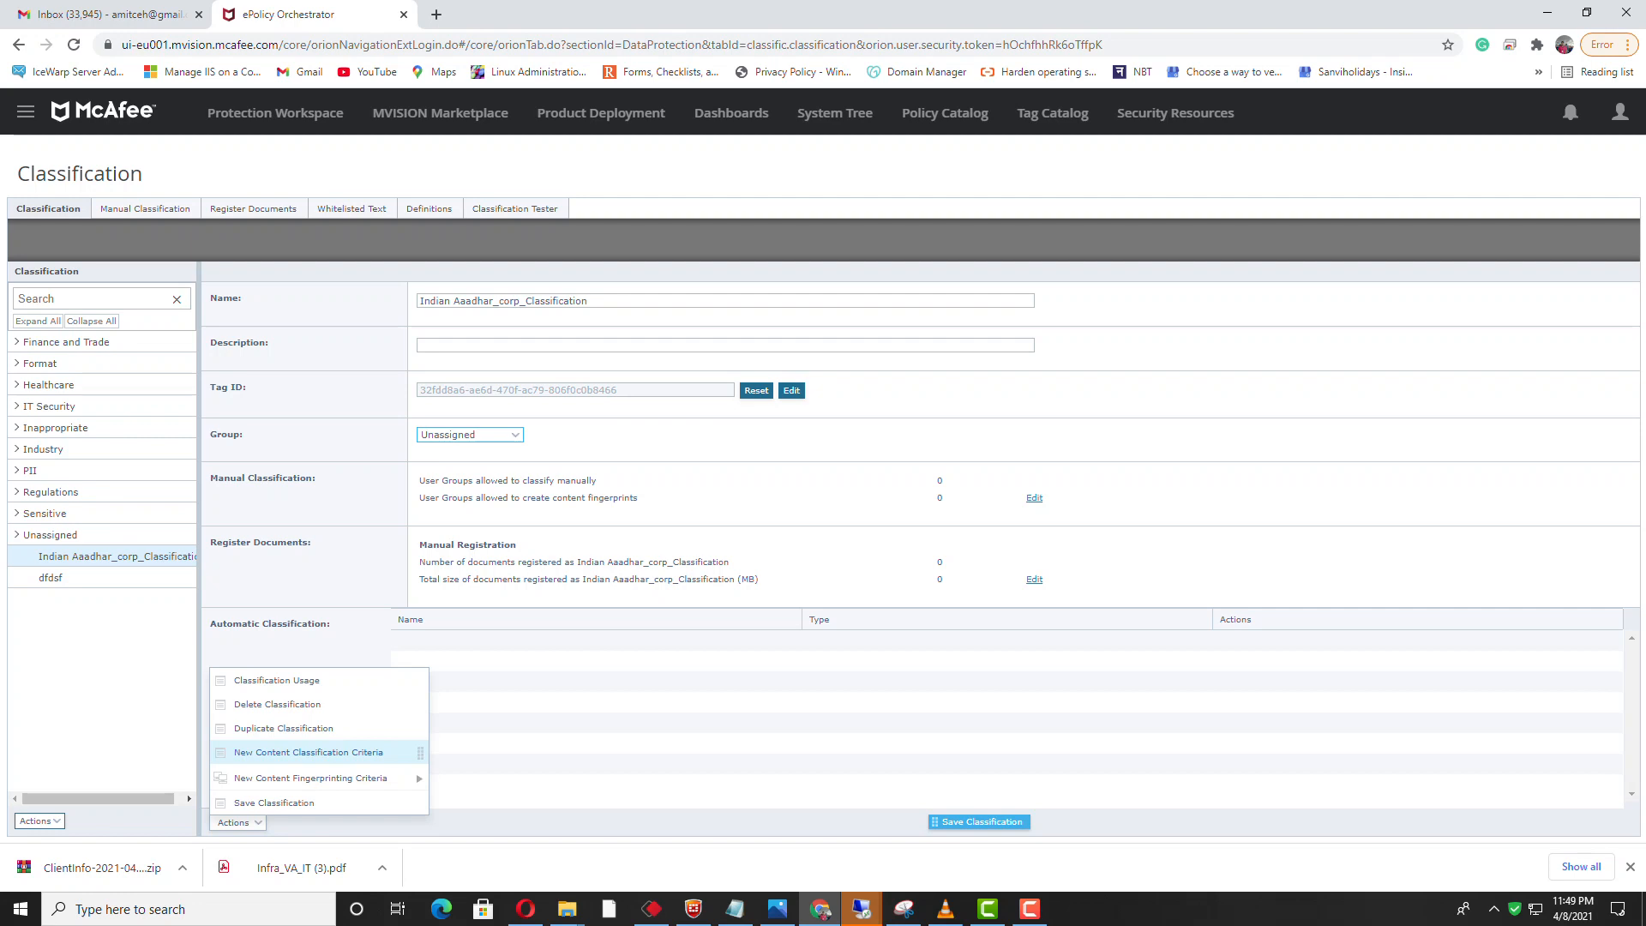
pyautogui.click(309, 752)
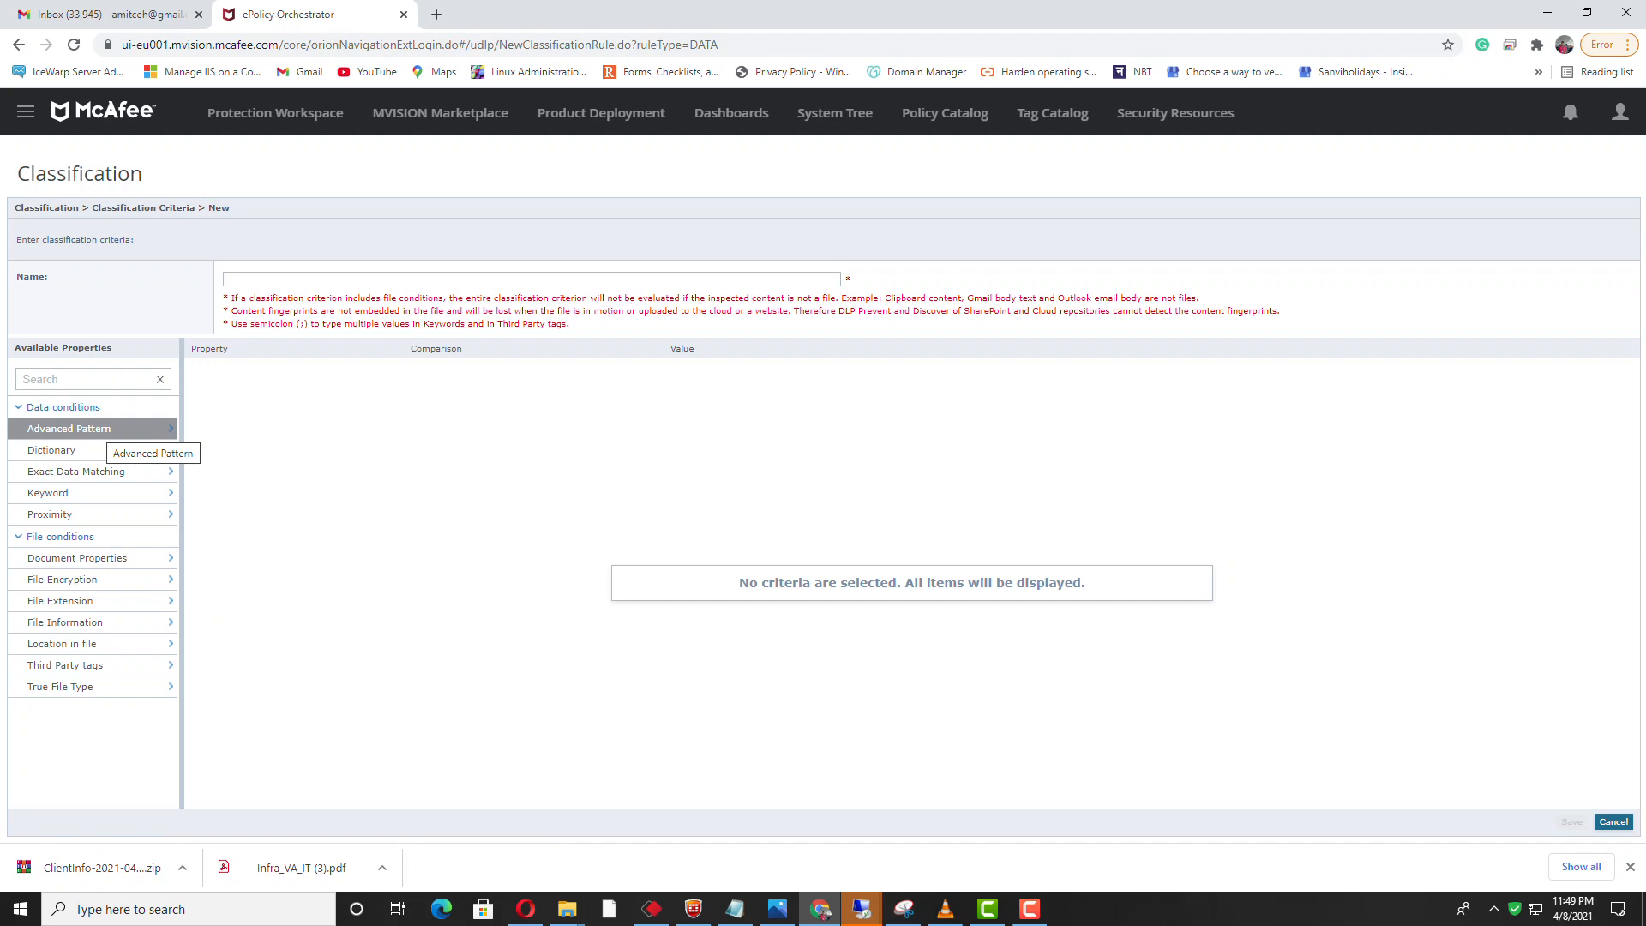
pyautogui.click(103, 428)
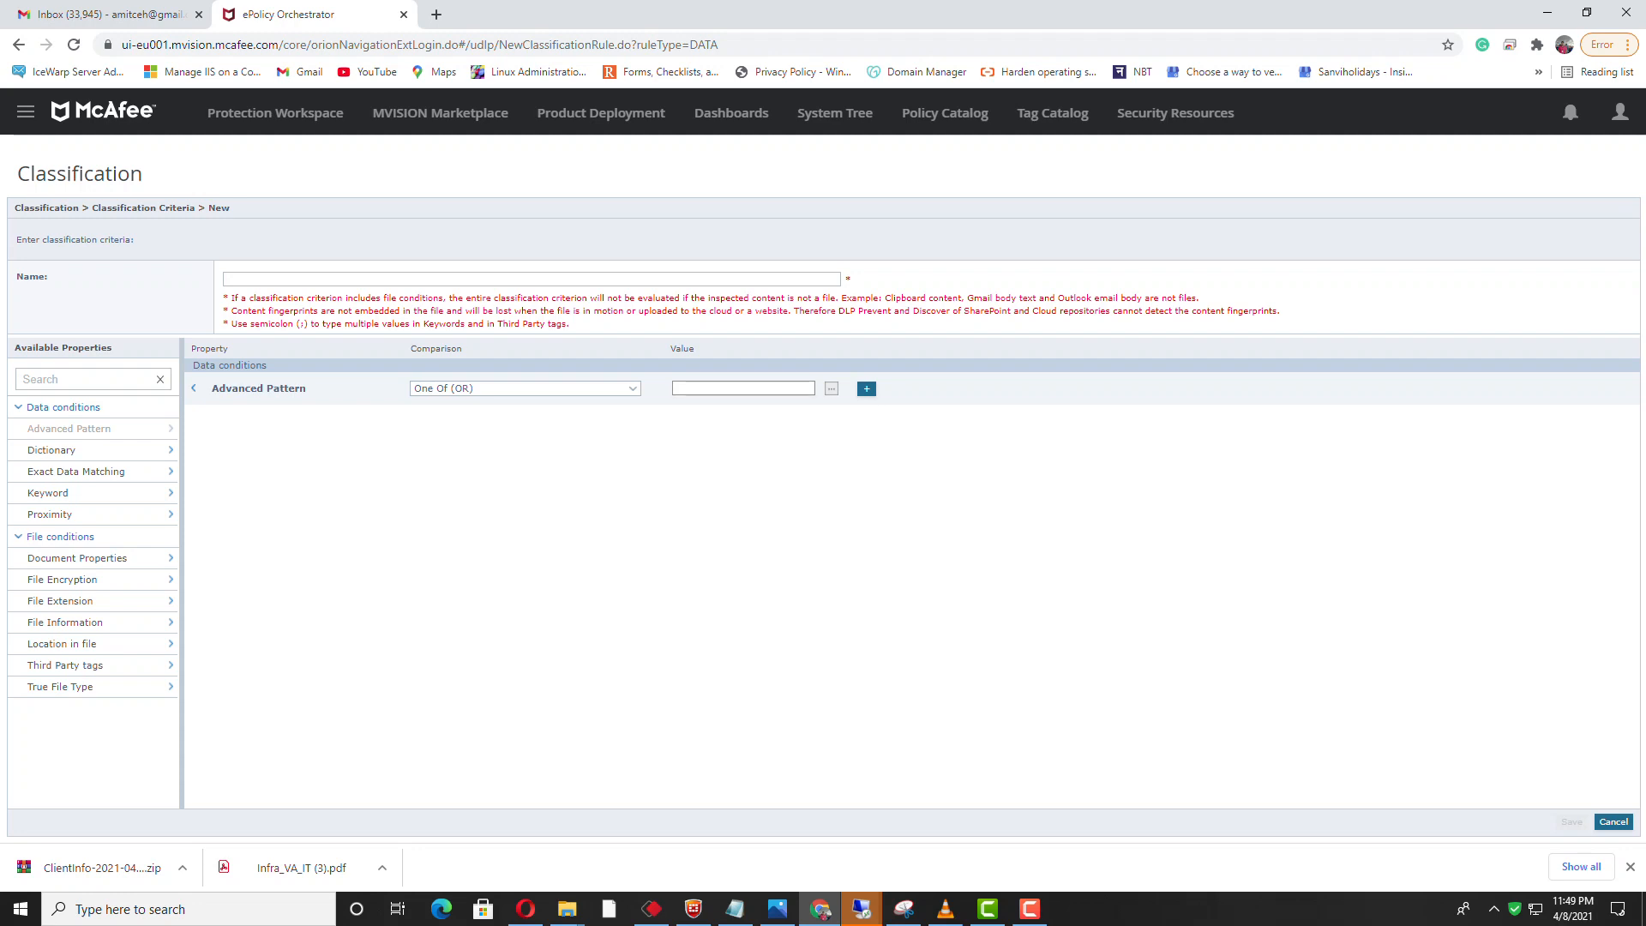
# Exclude built-in items from the existing values and assign Indian Aadhaar Number_Corp as the Advanced Pattern value.
pyautogui.click(832, 388)
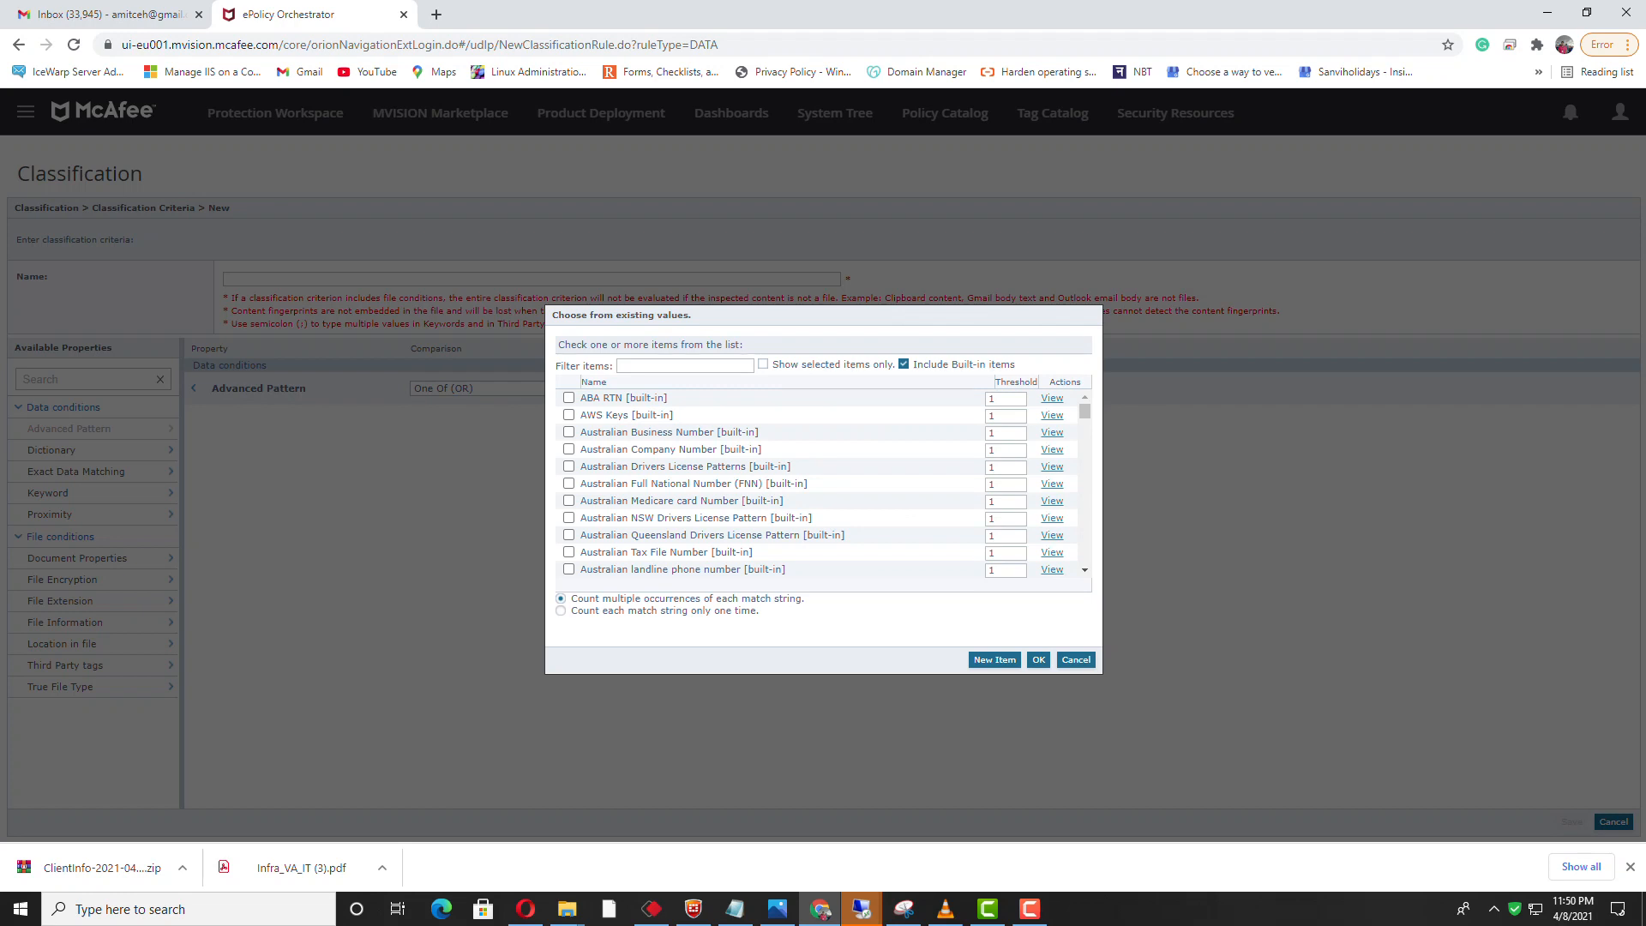
pyautogui.scroll(-2, 817, 484)
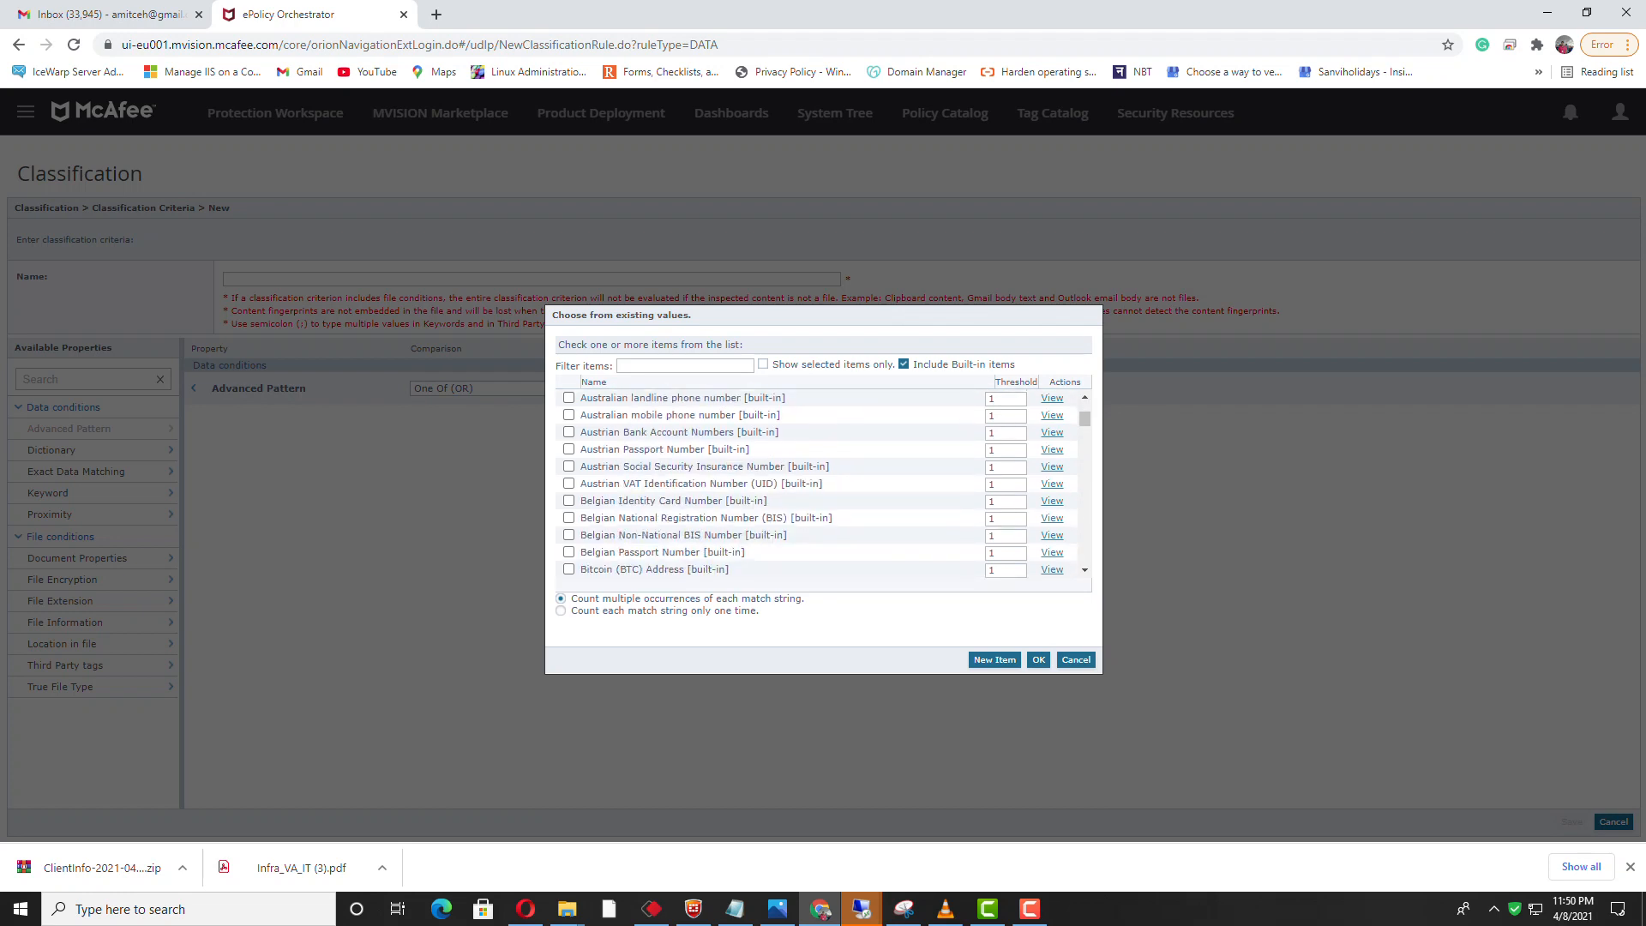
pyautogui.scroll(2, 816, 483)
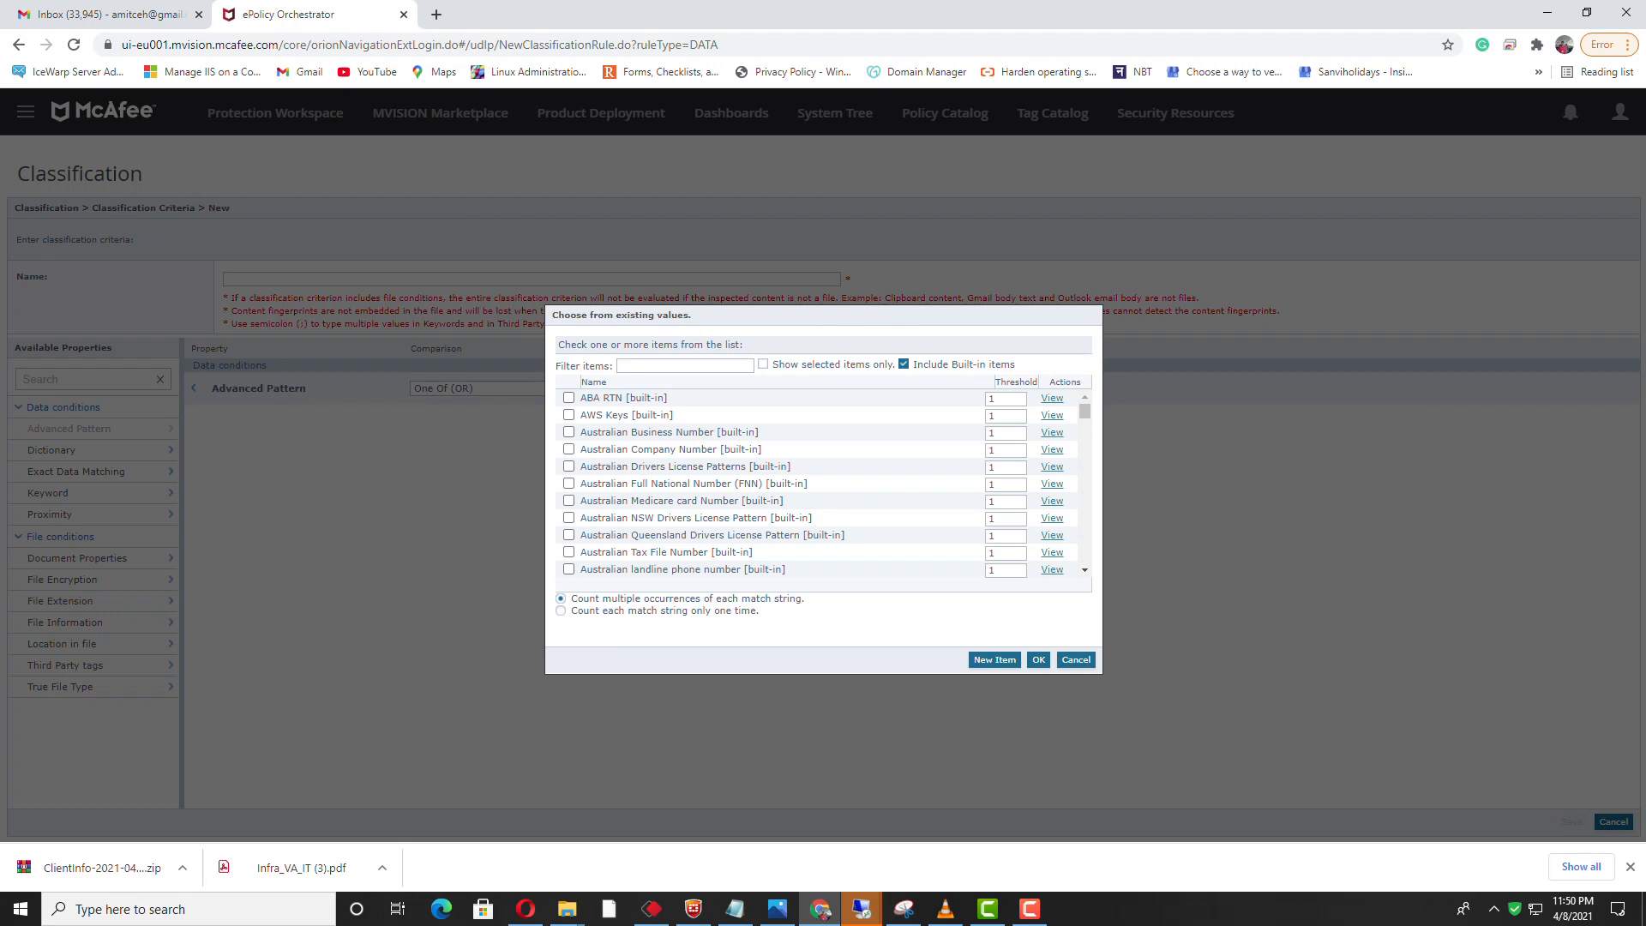
pyautogui.click(904, 365)
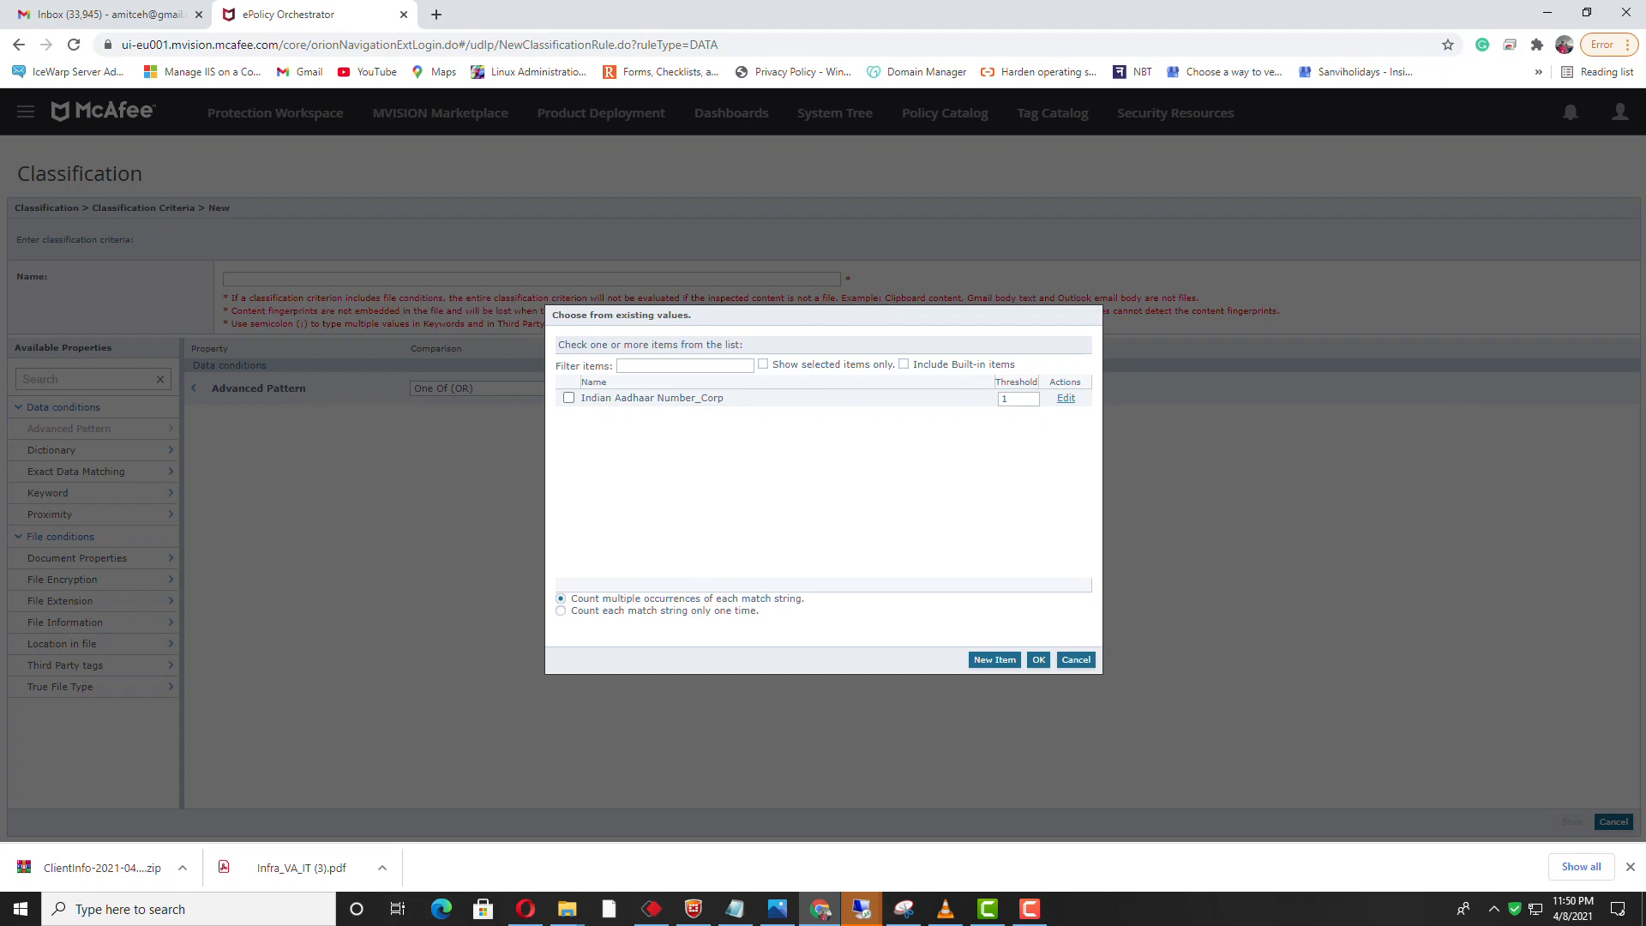
pyautogui.click(568, 398)
pyautogui.click(1038, 660)
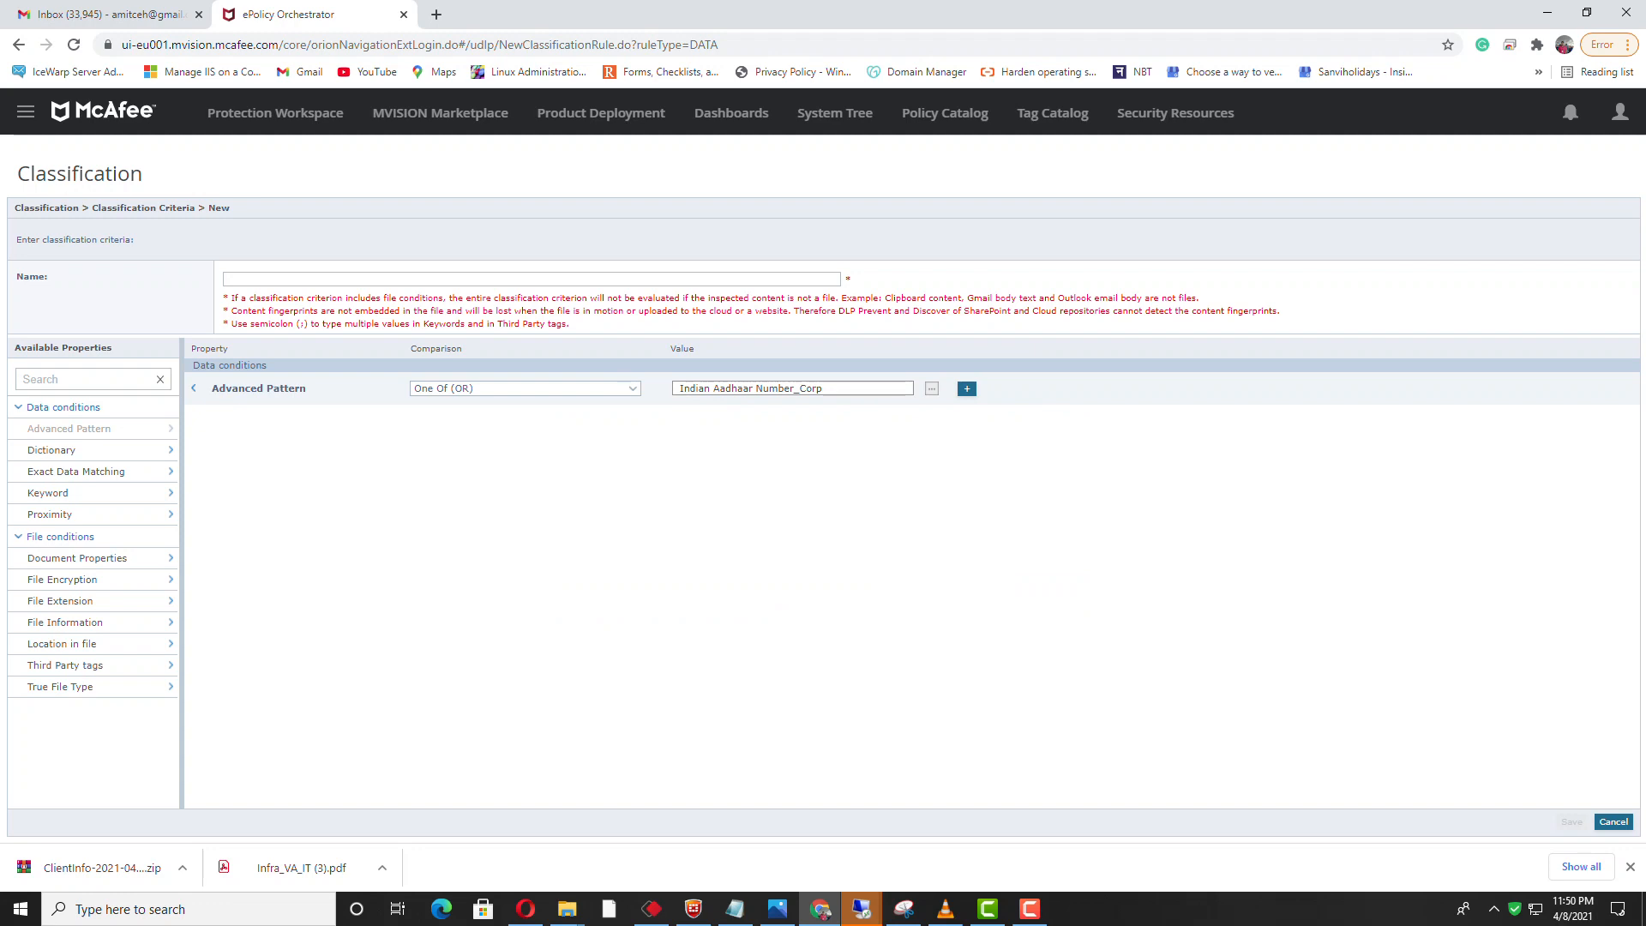
# Name the criteria "indian_aadhar_Classification criteria" and save both the criteria and the classification.
pyautogui.click(532, 280)
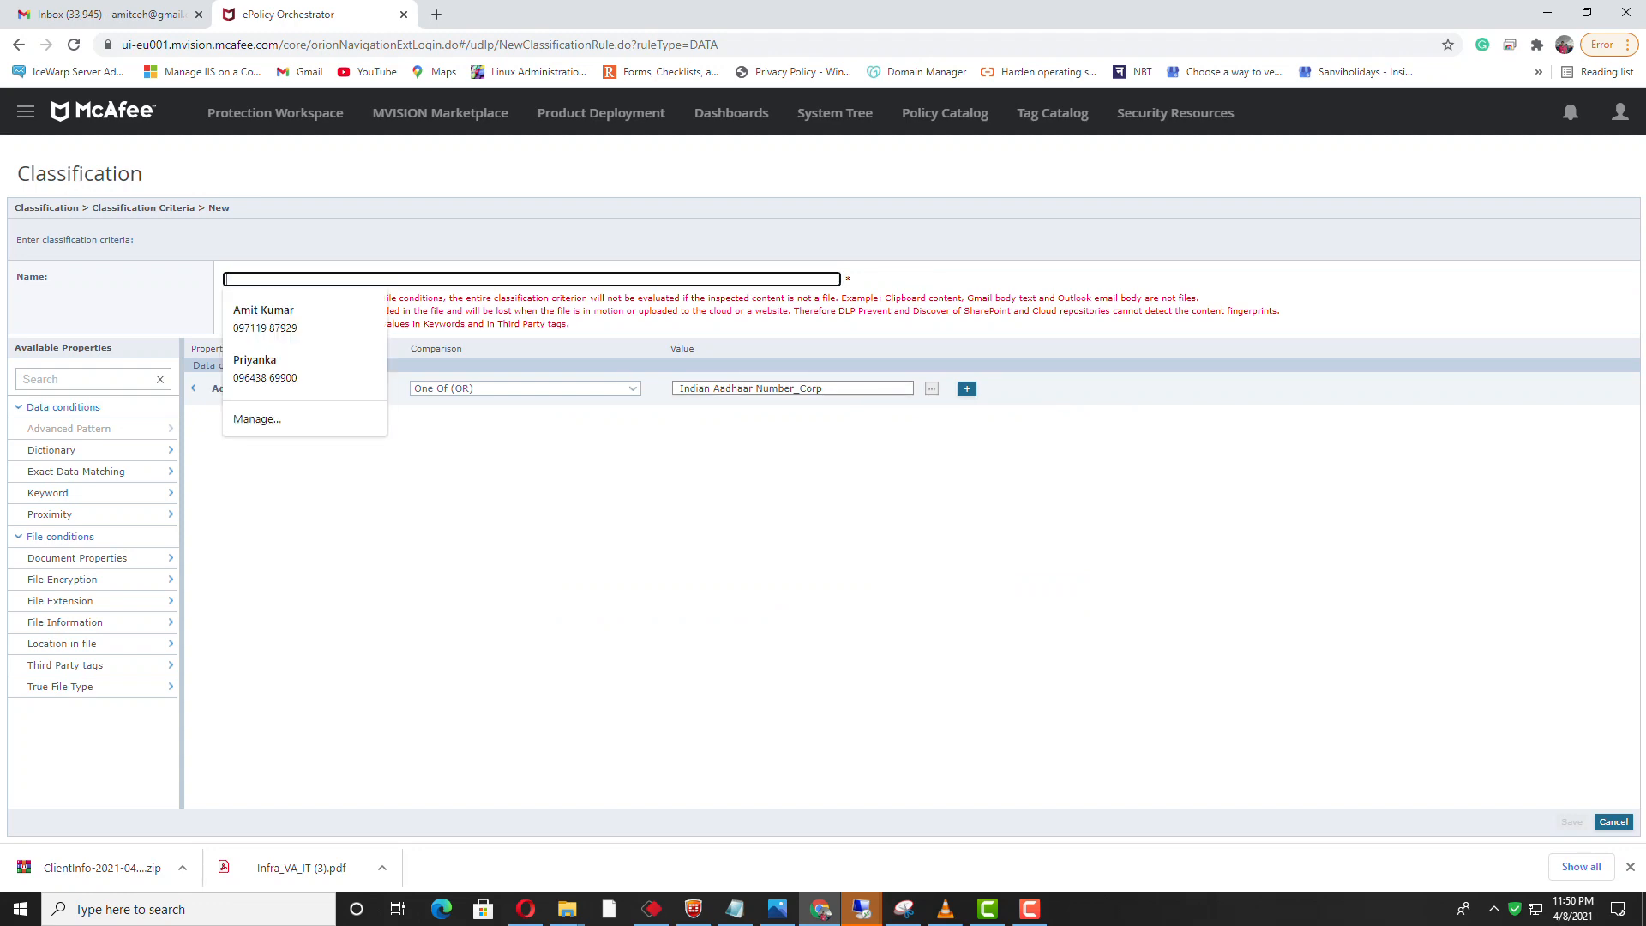
pyautogui.press('Tab')
pyautogui.click(532, 279)
pyautogui.write('sdf')
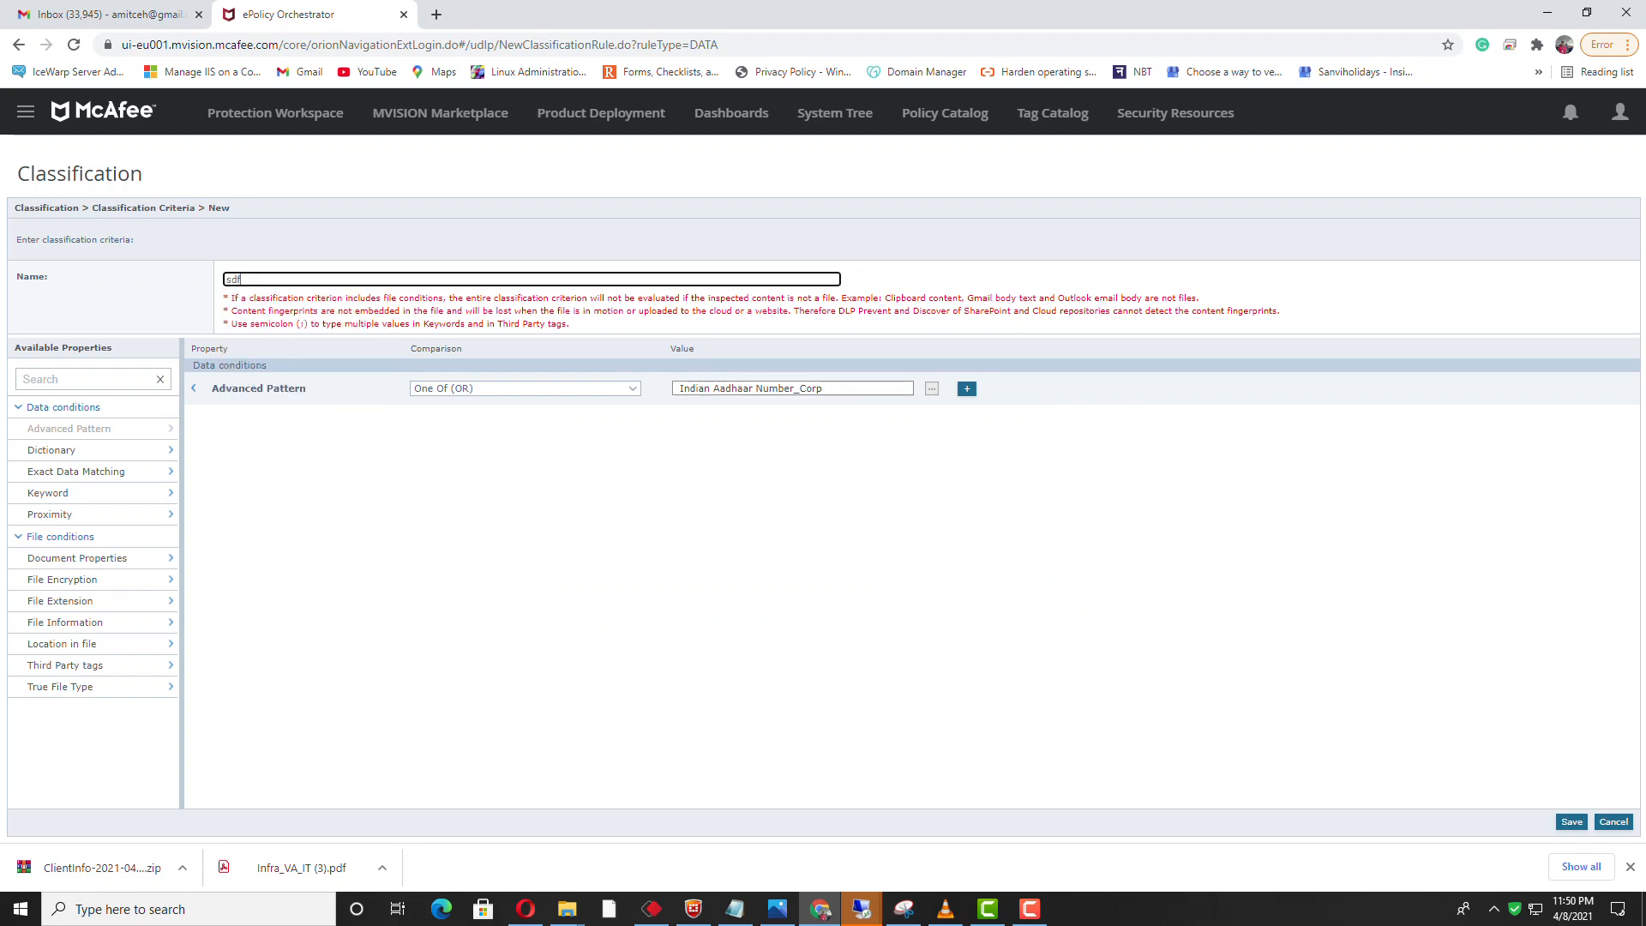
pyautogui.press('BackSpace')
pyautogui.press('BackSpace')
pyautogui.press('BackSpace')
pyautogui.write('indian')
pyautogui.write(' aadhar_Classification crite')
pyautogui.press('Tab')
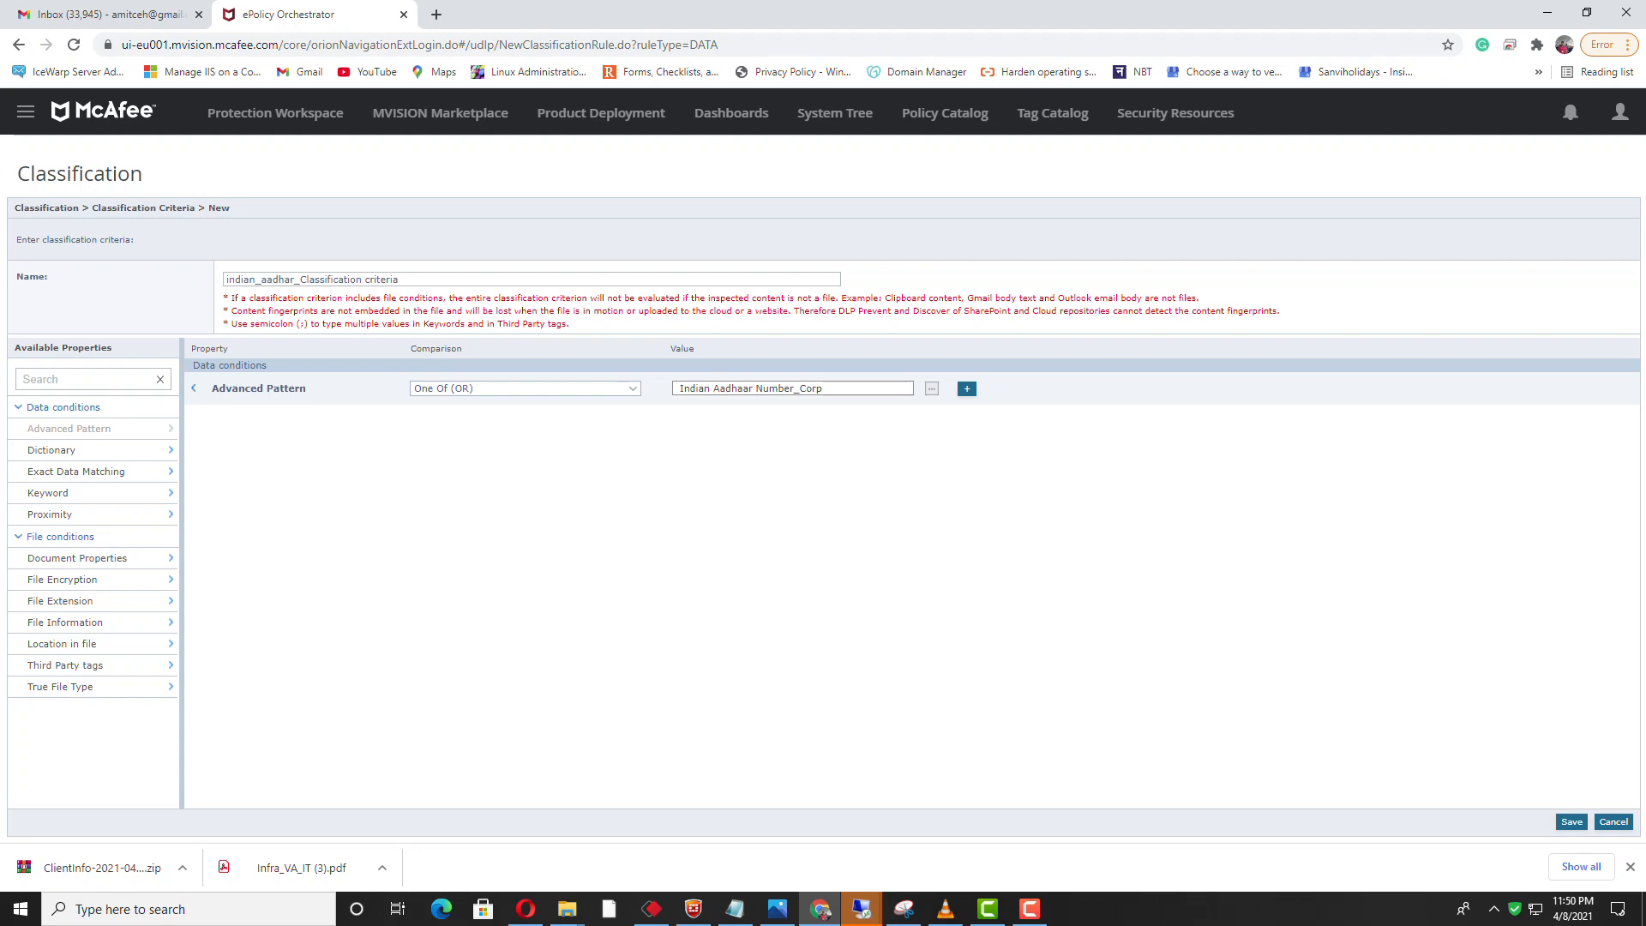
pyautogui.click(1572, 822)
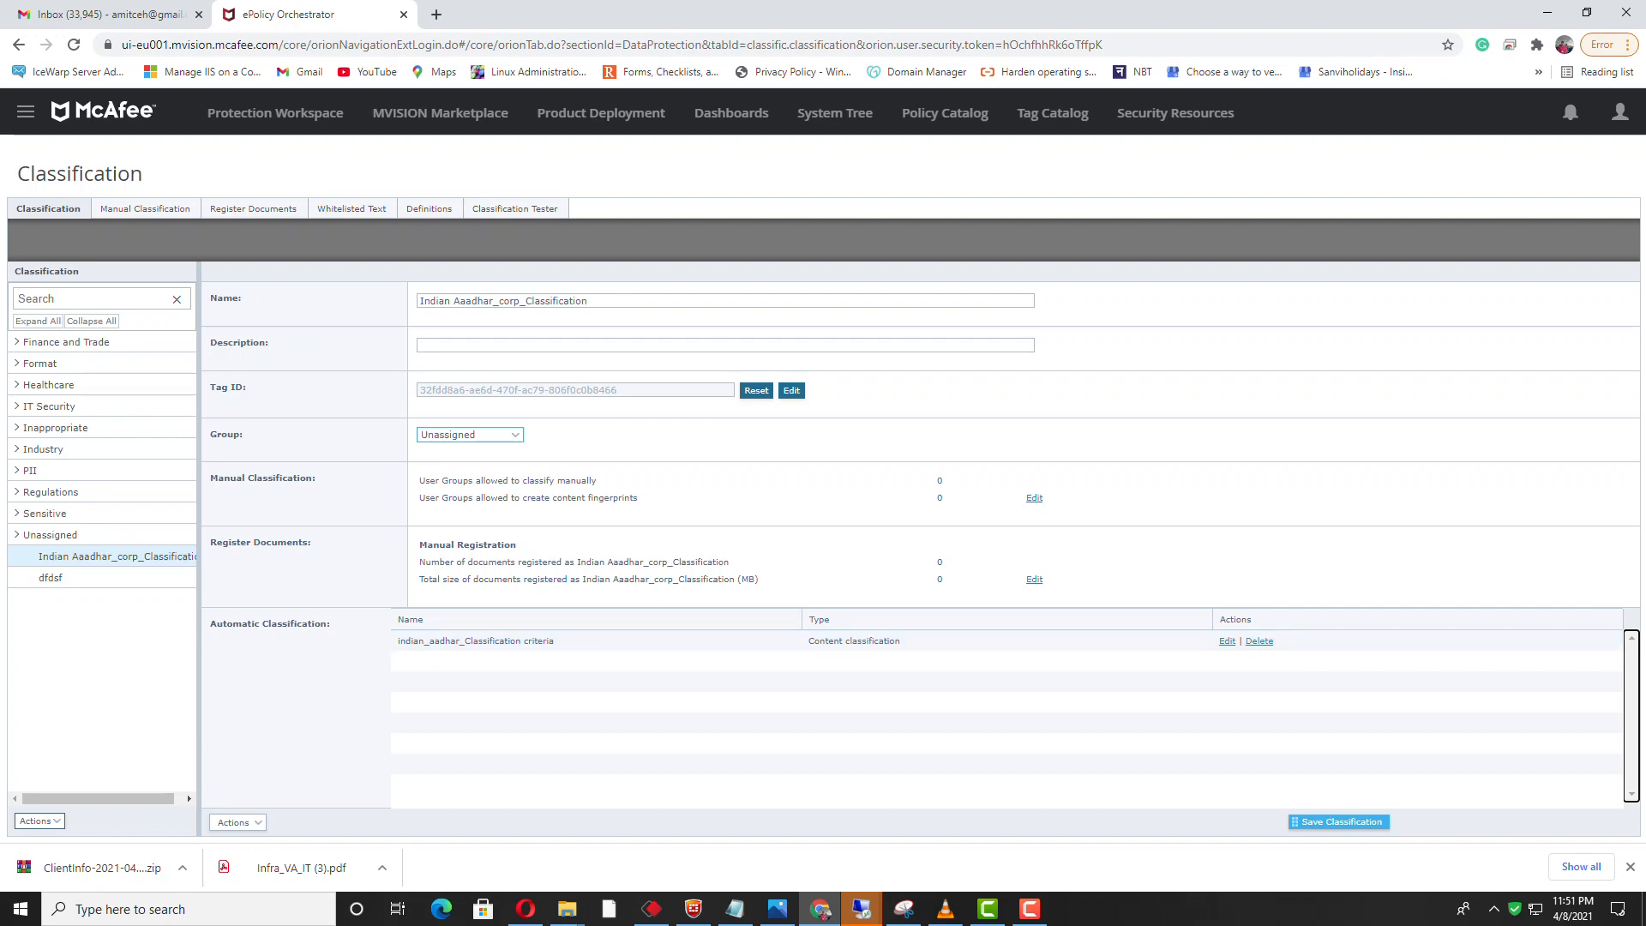
pyautogui.click(1340, 822)
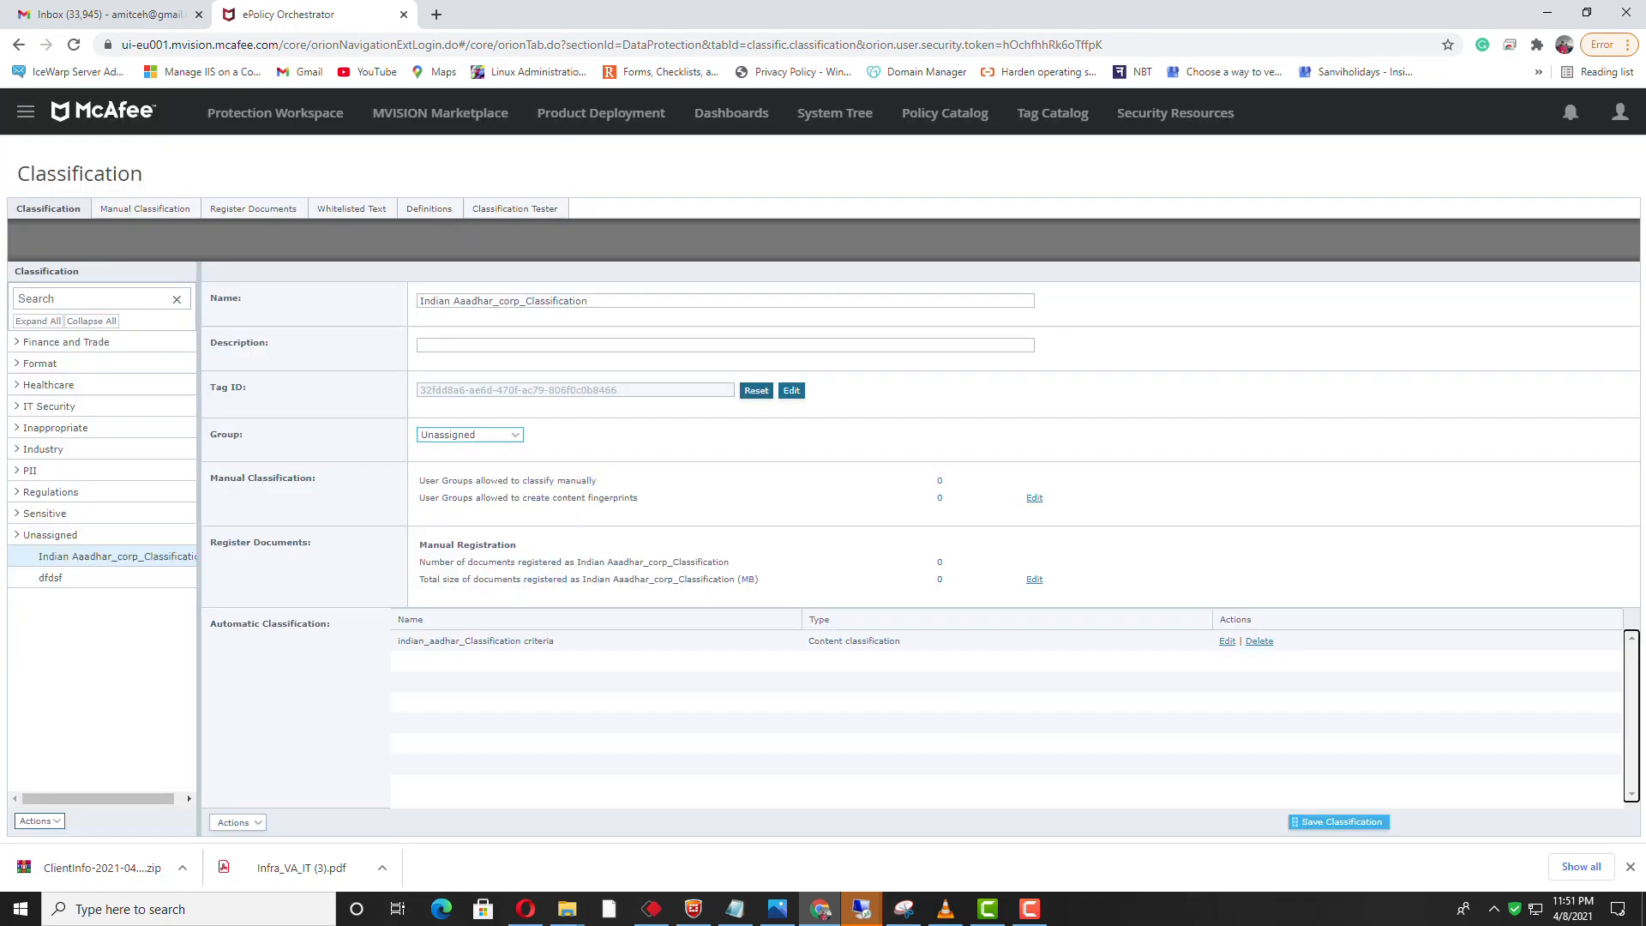